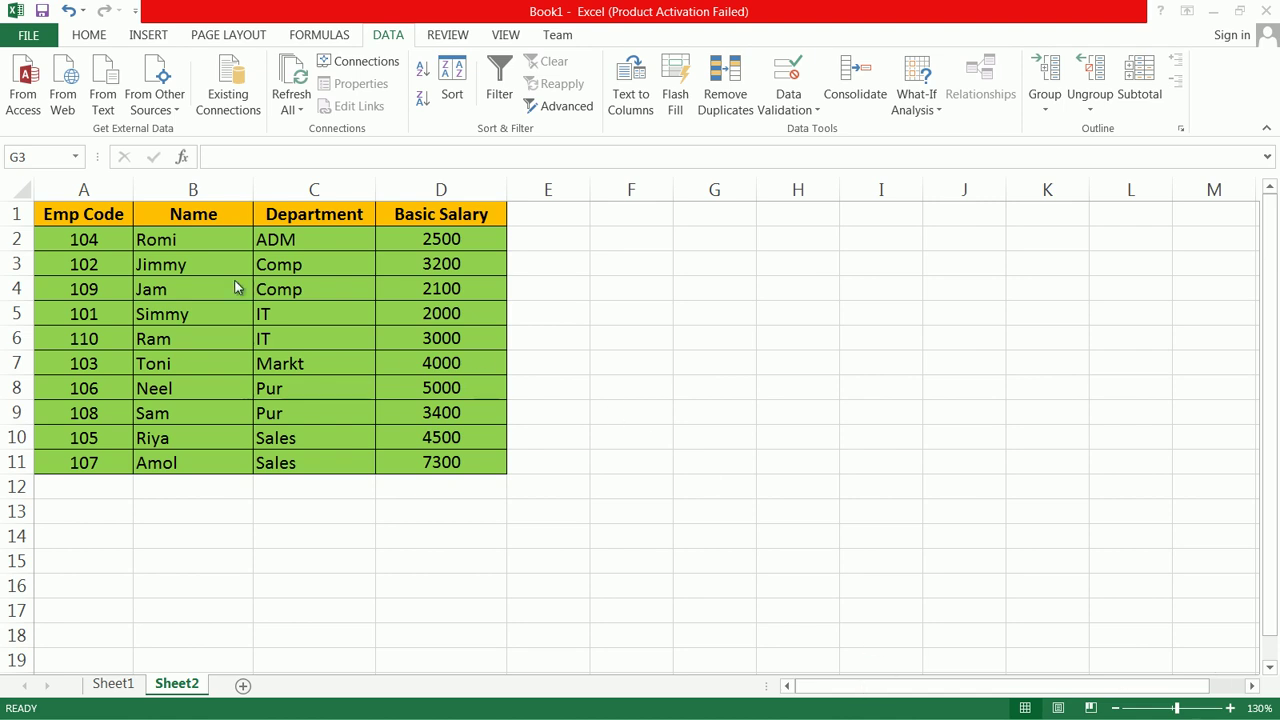
- Copy the employee table's header row A1:D1 to the blank area starting at cell H4
drag(85, 214, 417, 214)
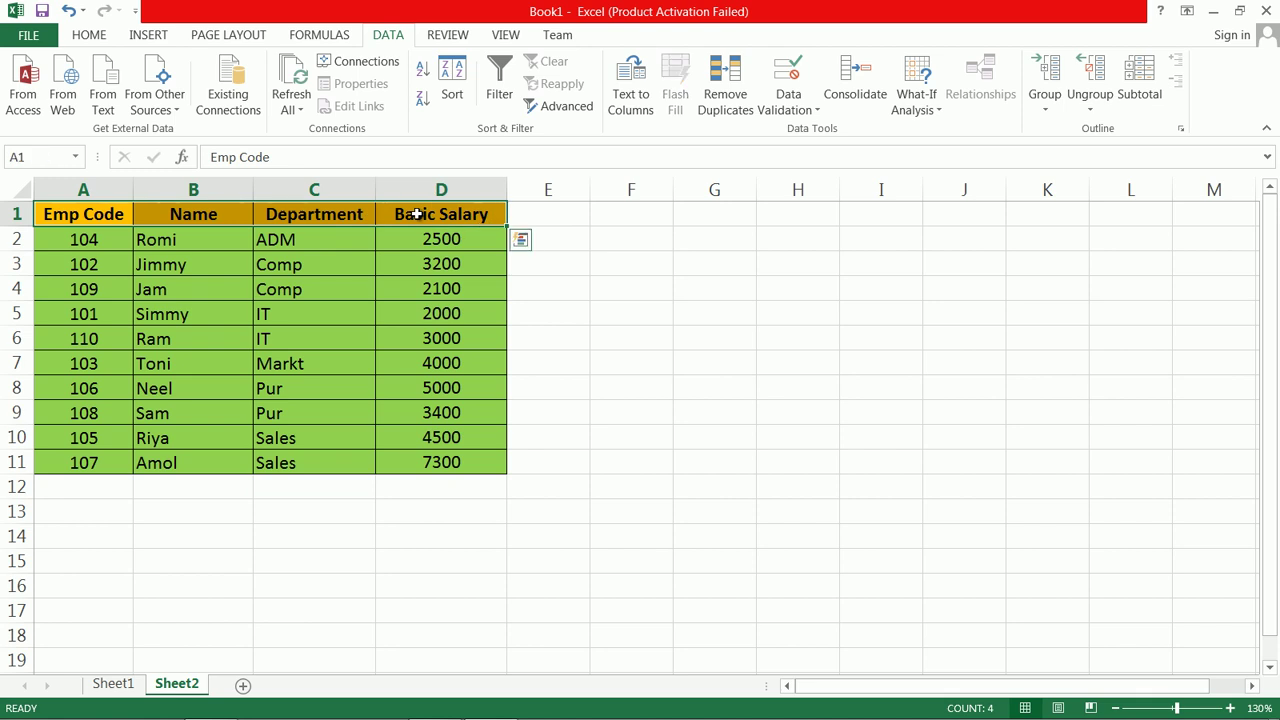
key(ctrl+c)
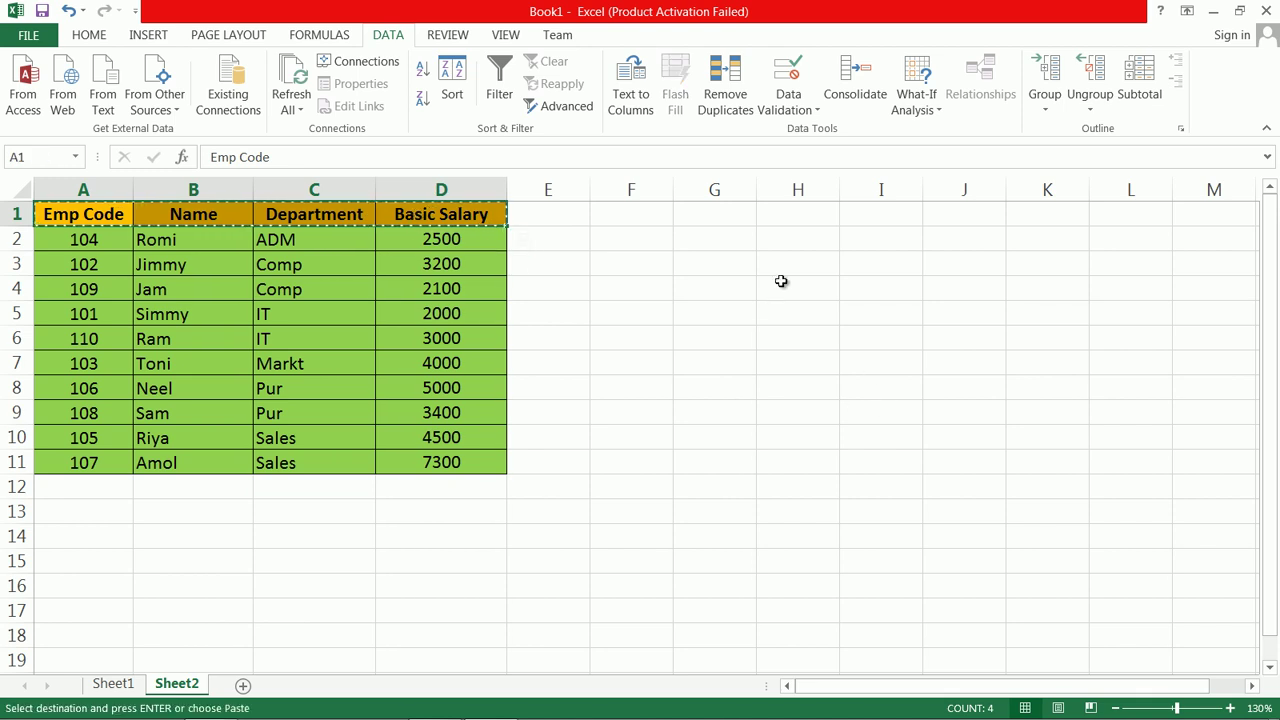
click(782, 284)
key(ctrl+v)
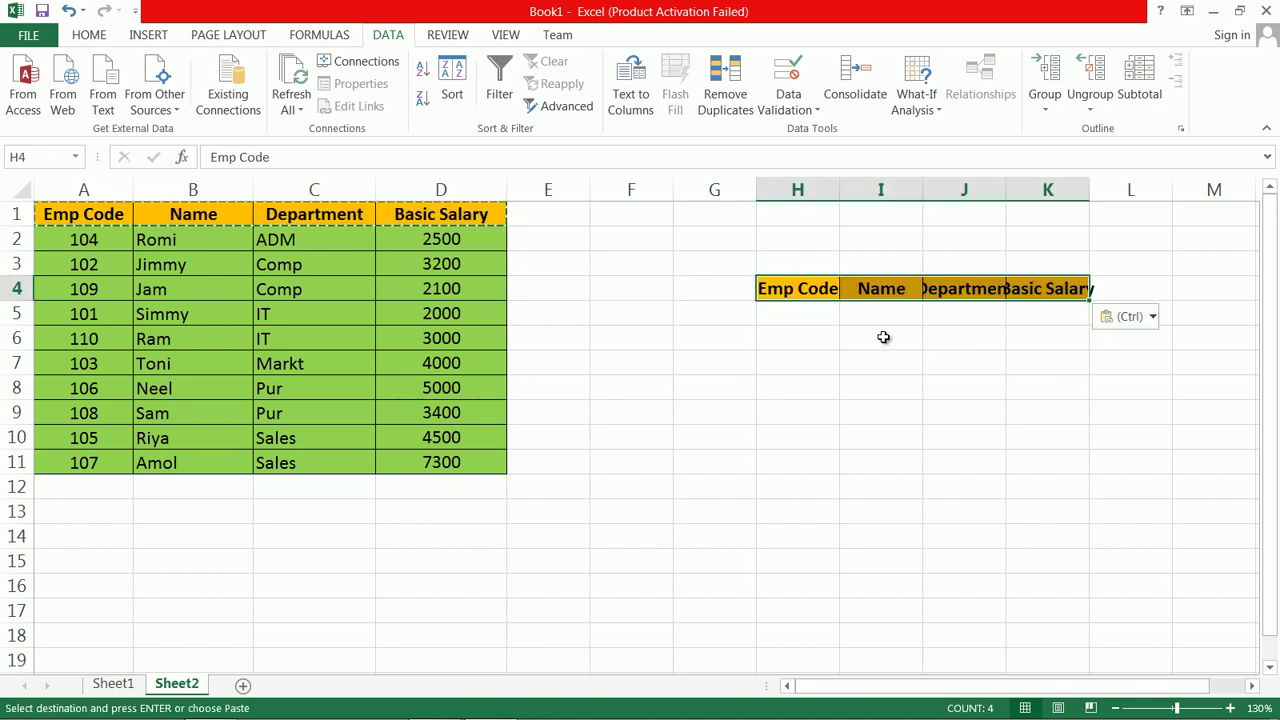
- Widen columns J and K to fit the copied Department and Basic Salary headers
click(917, 237)
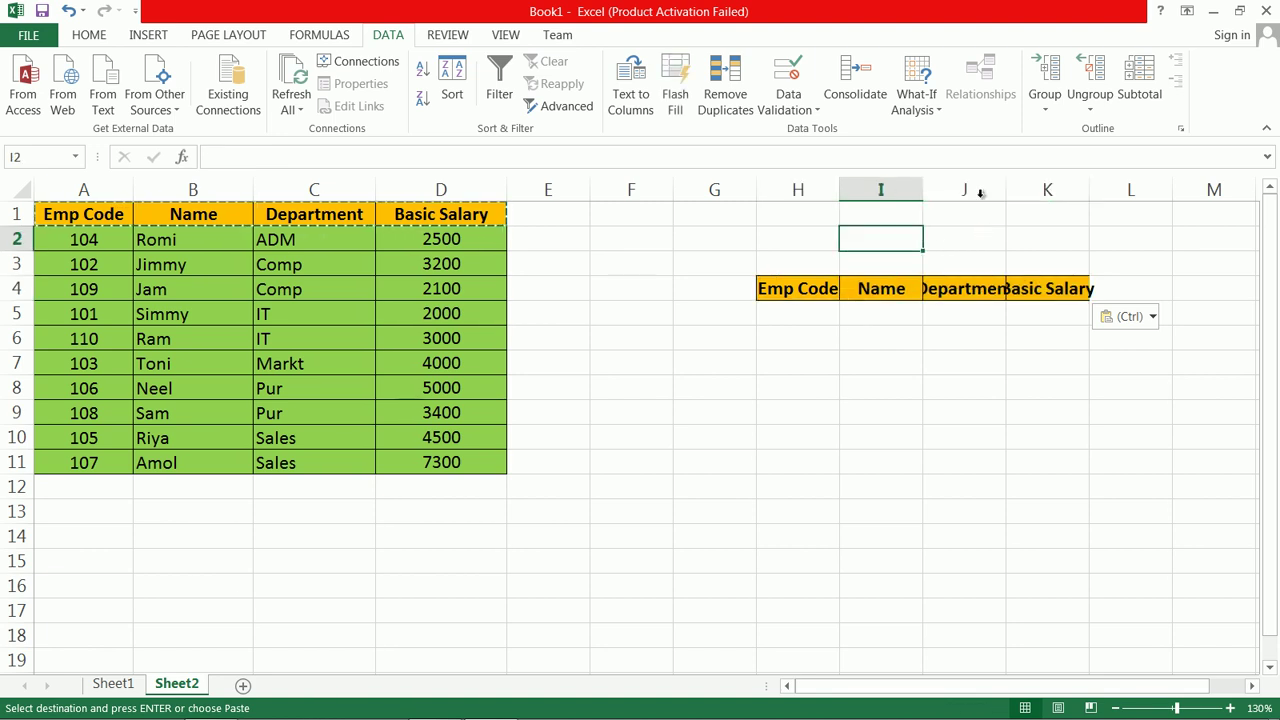
drag(1002, 190, 1053, 188)
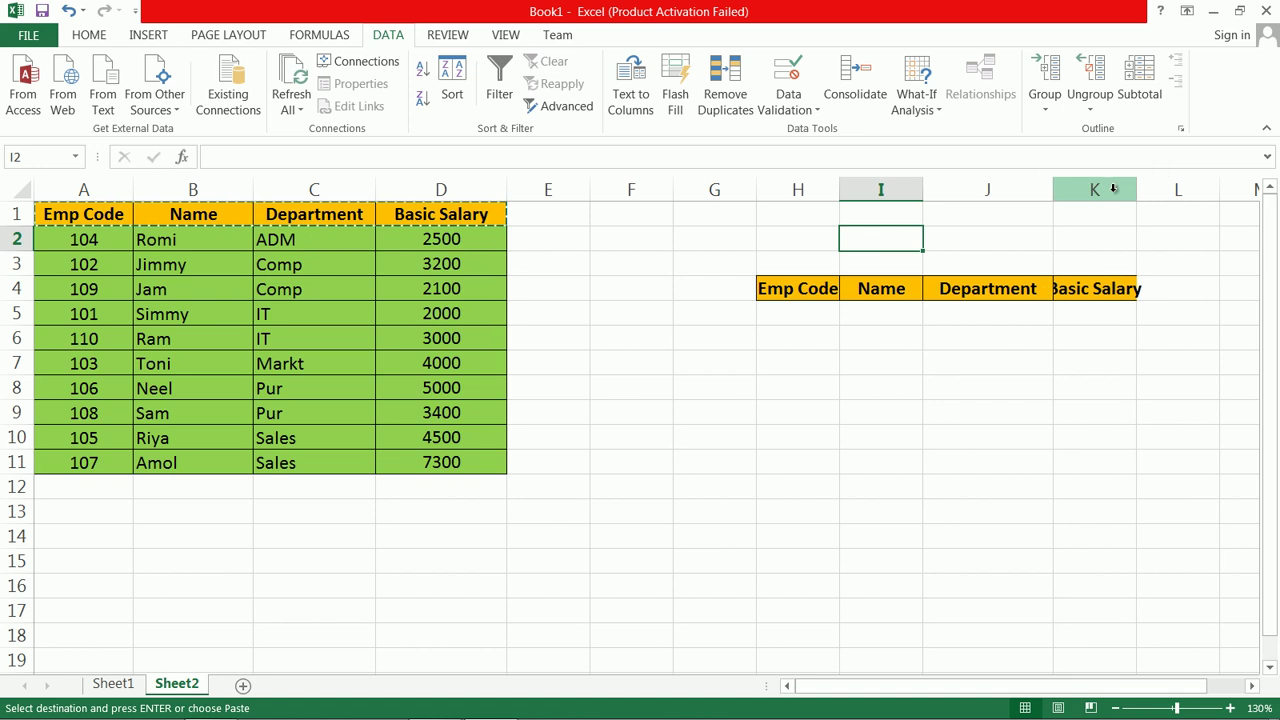
drag(1143, 197, 1172, 192)
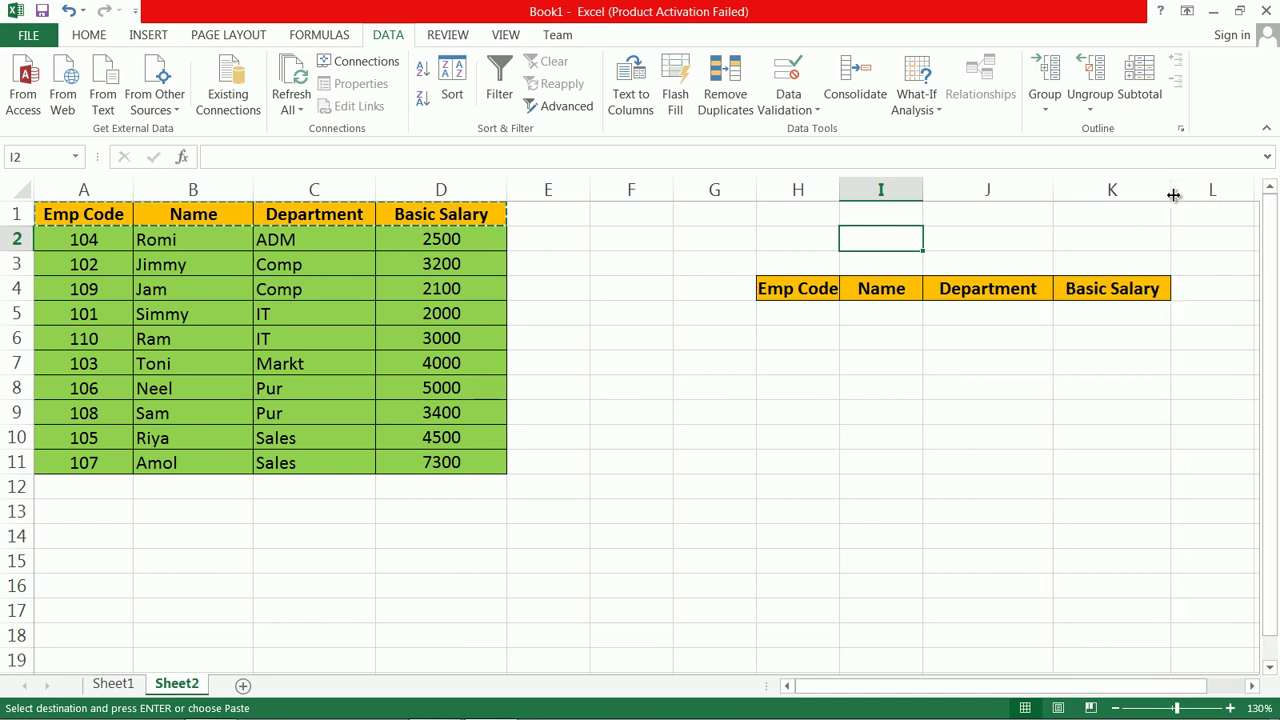
click(803, 312)
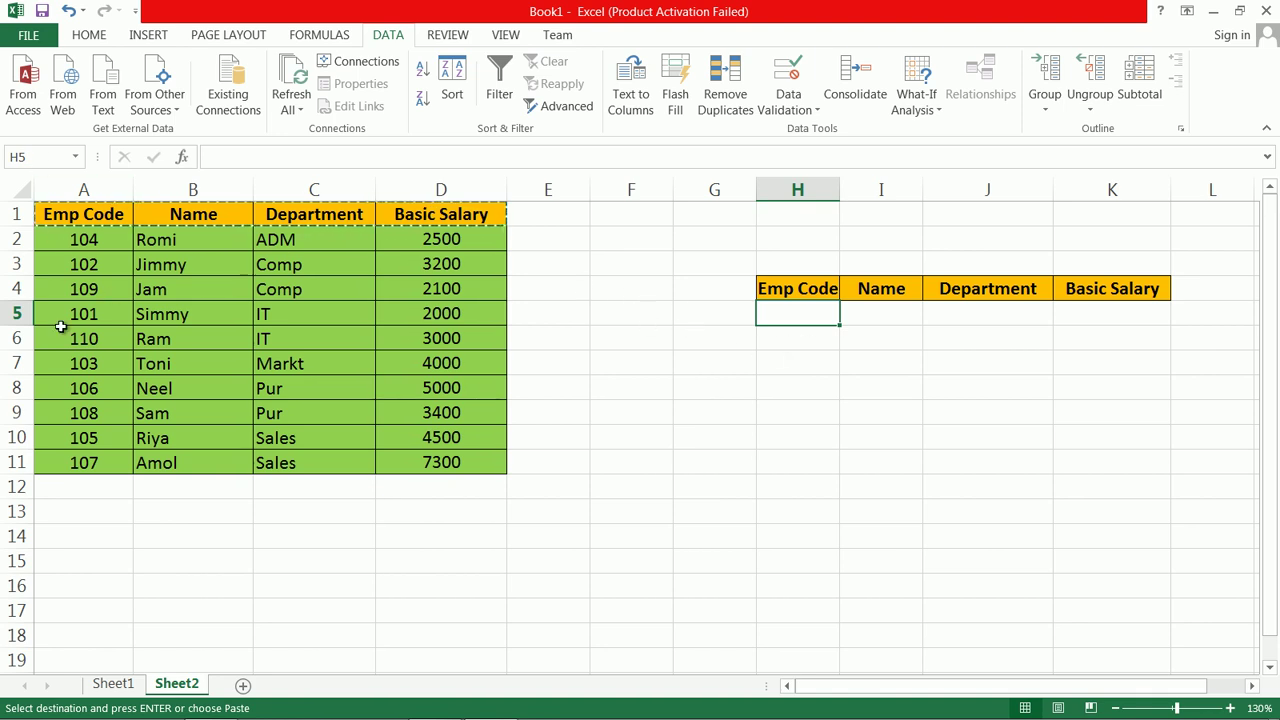
click(882, 418)
click(804, 316)
- Enter the exact-match formula =VLOOKUP(H5,A1:D11,2,FALSE) in cell I5 under the copied Name header
click(881, 317)
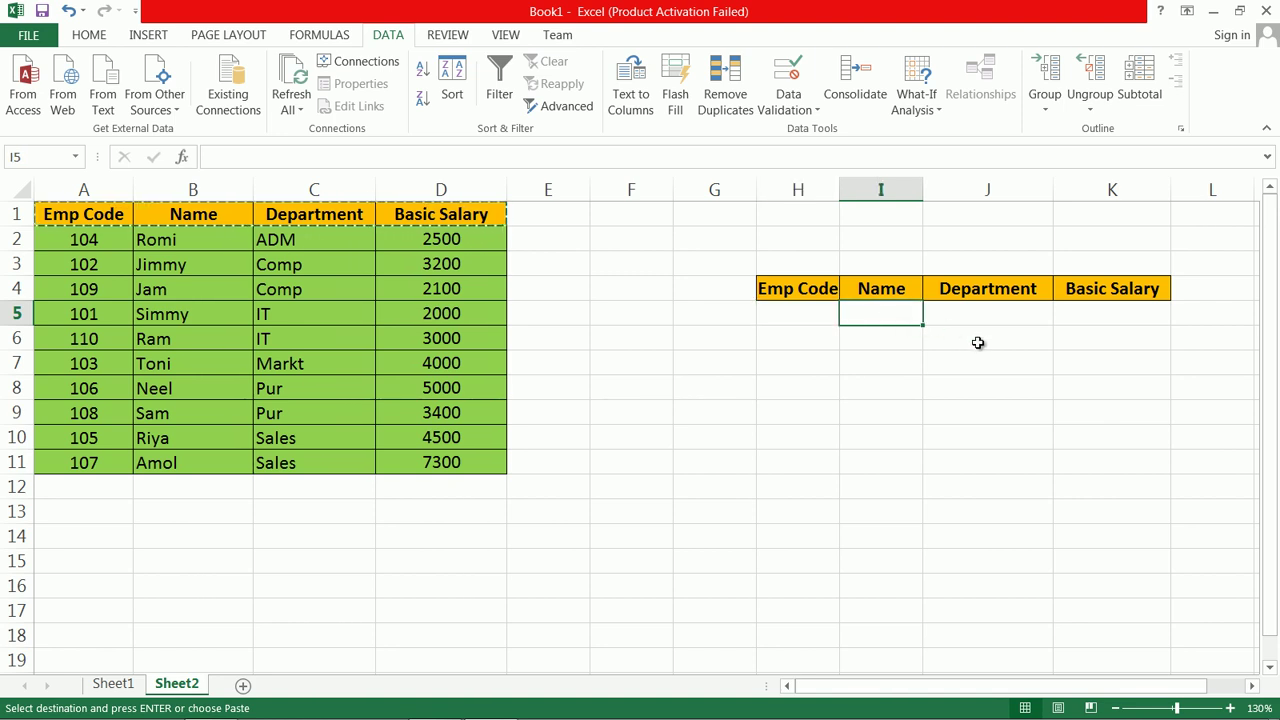
text(=)
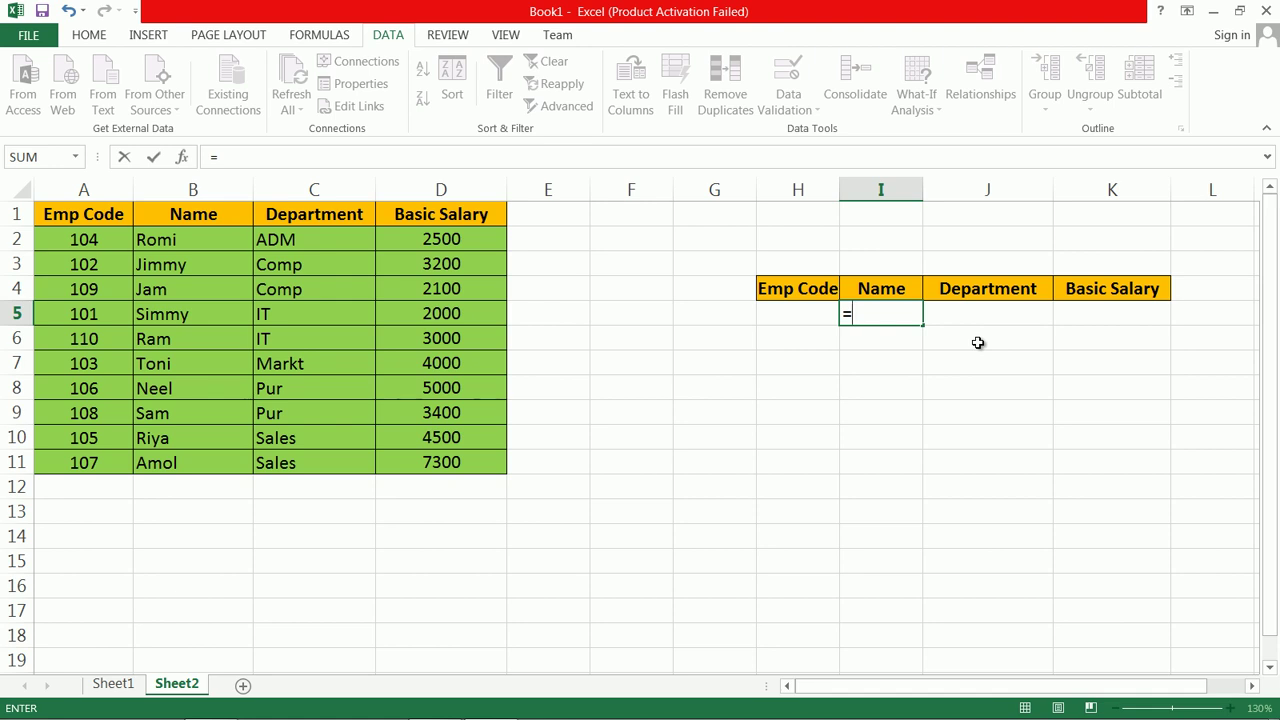
text(vlo)
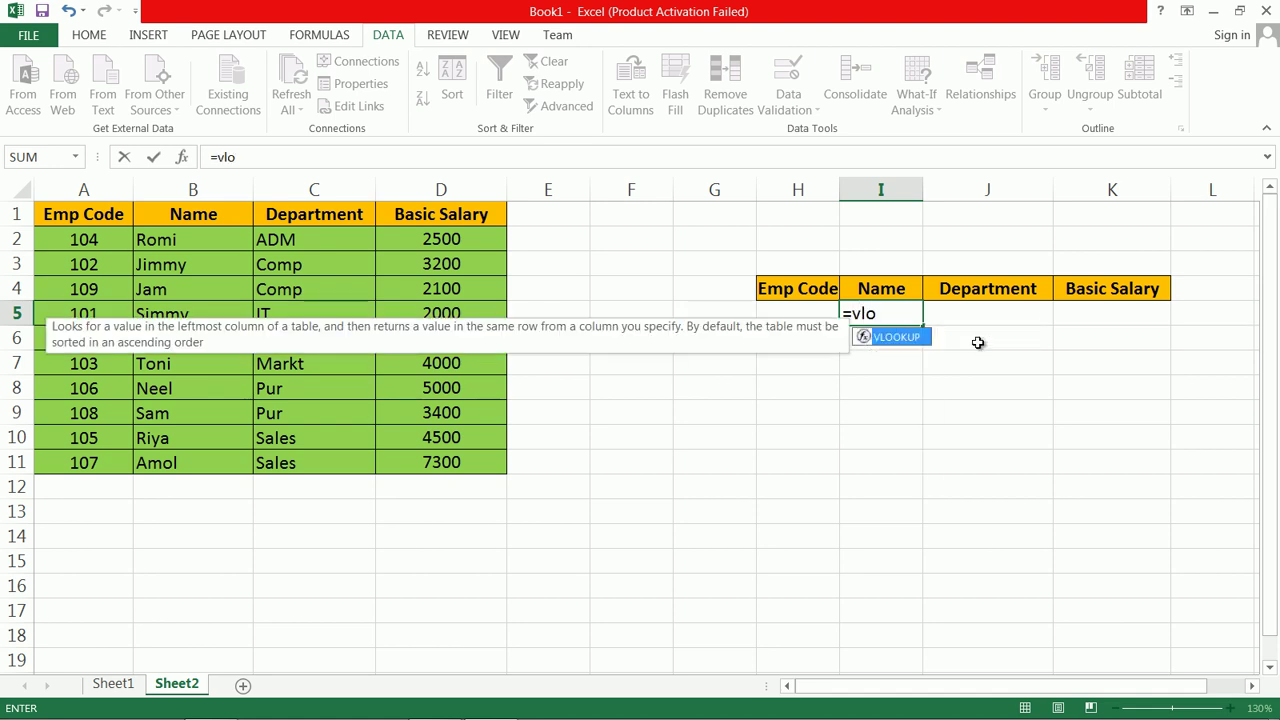
key(Tab)
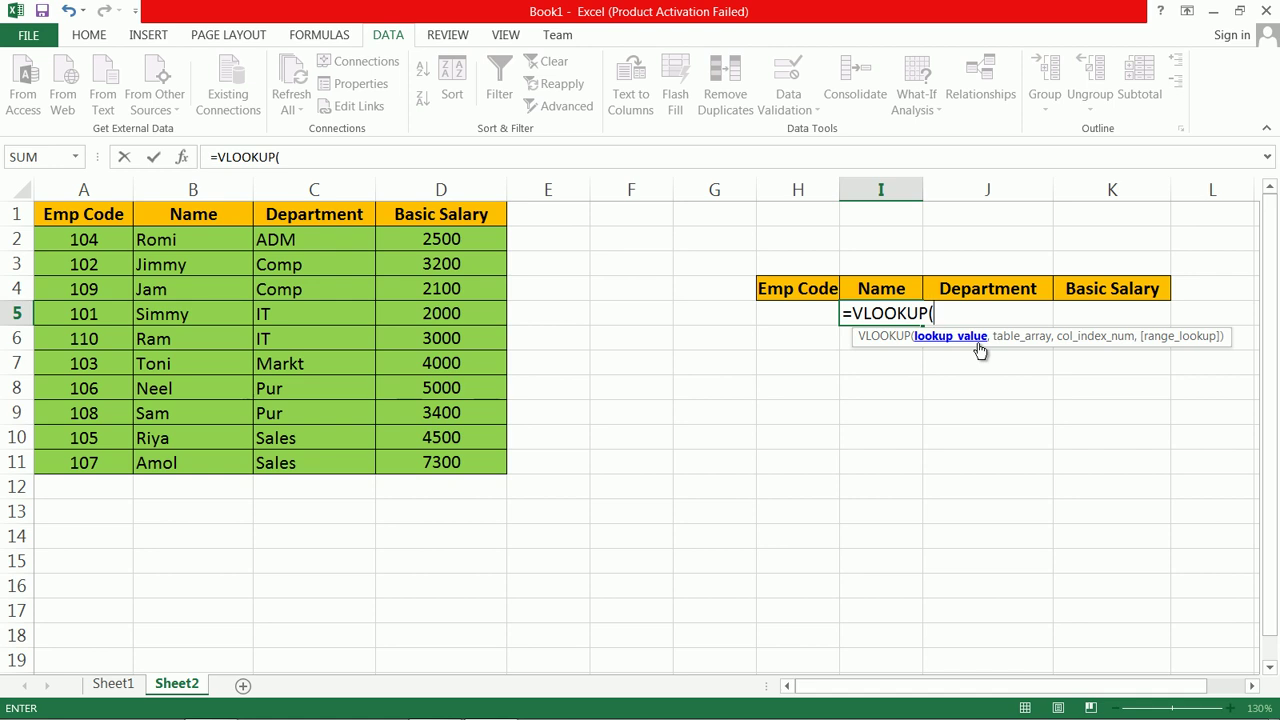
click(814, 314)
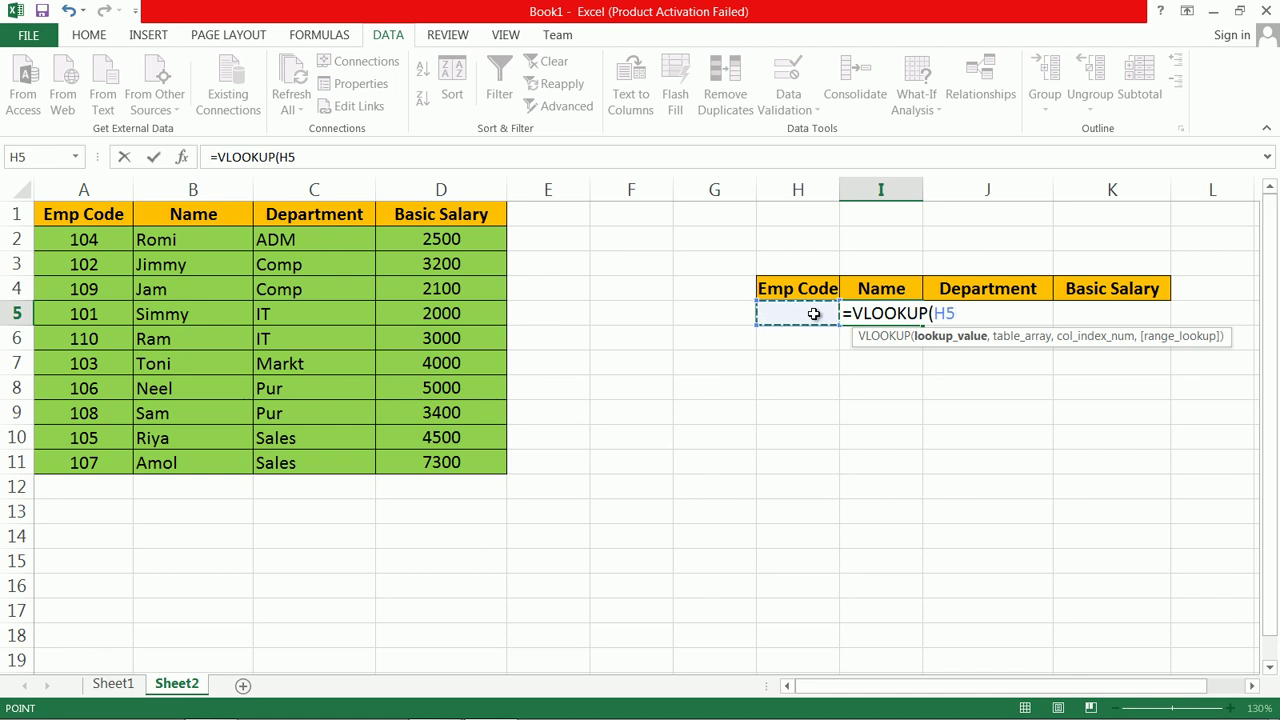
text(,)
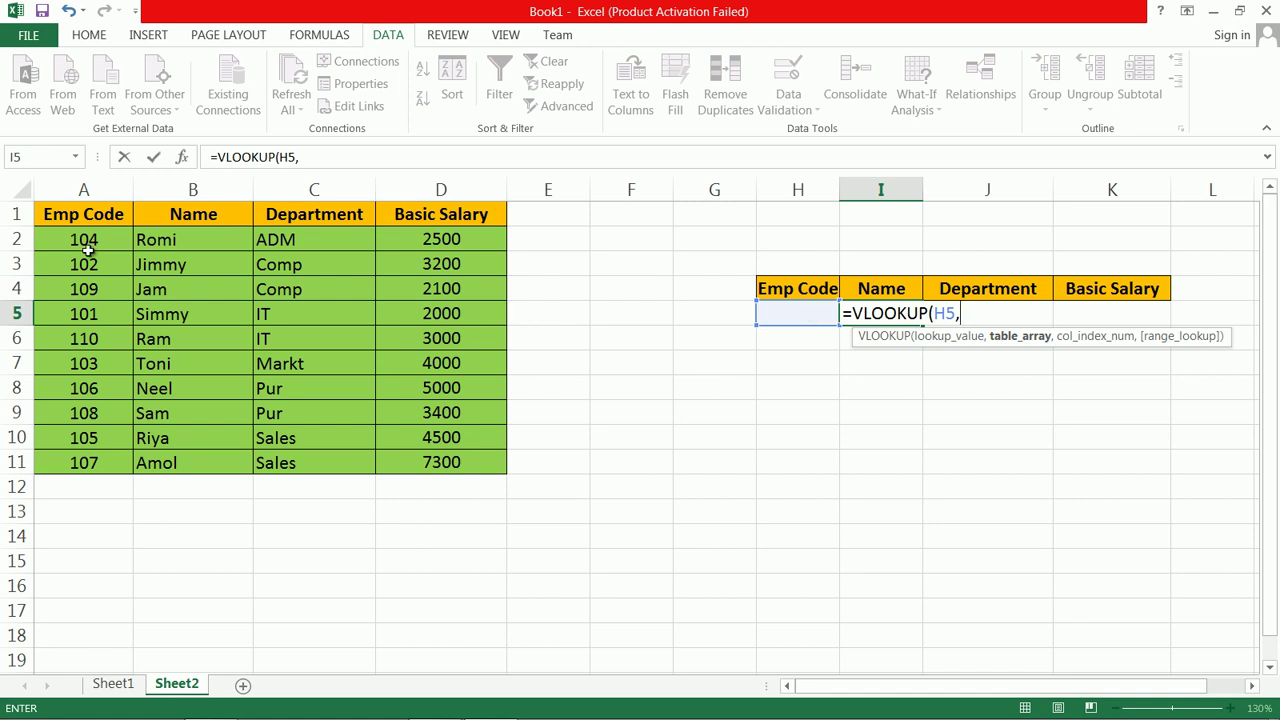
drag(92, 212, 449, 460)
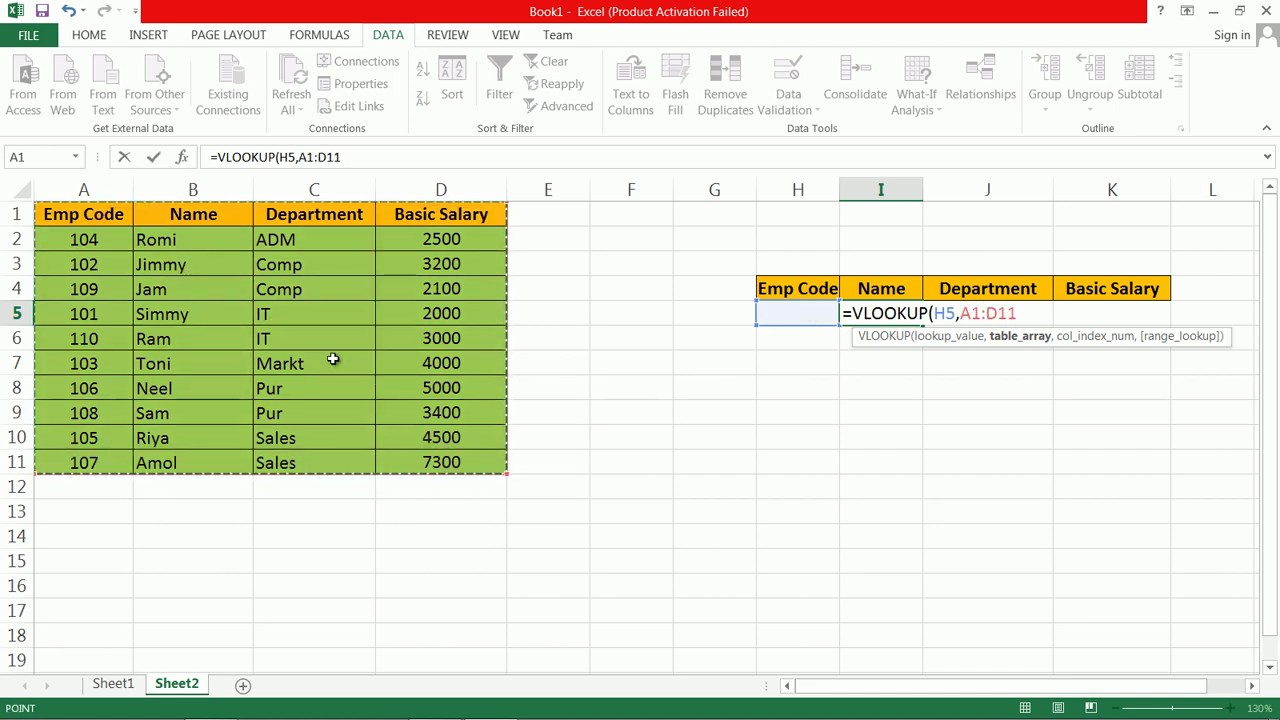
text(,)
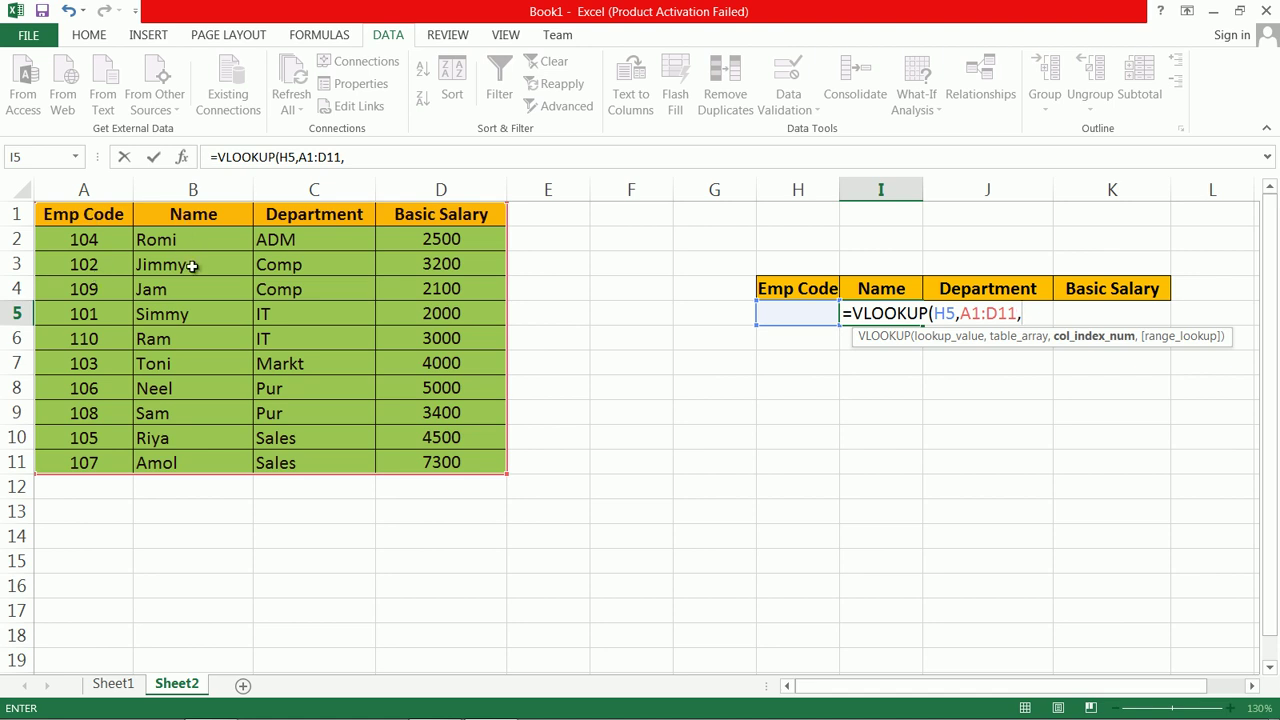
text(2,)
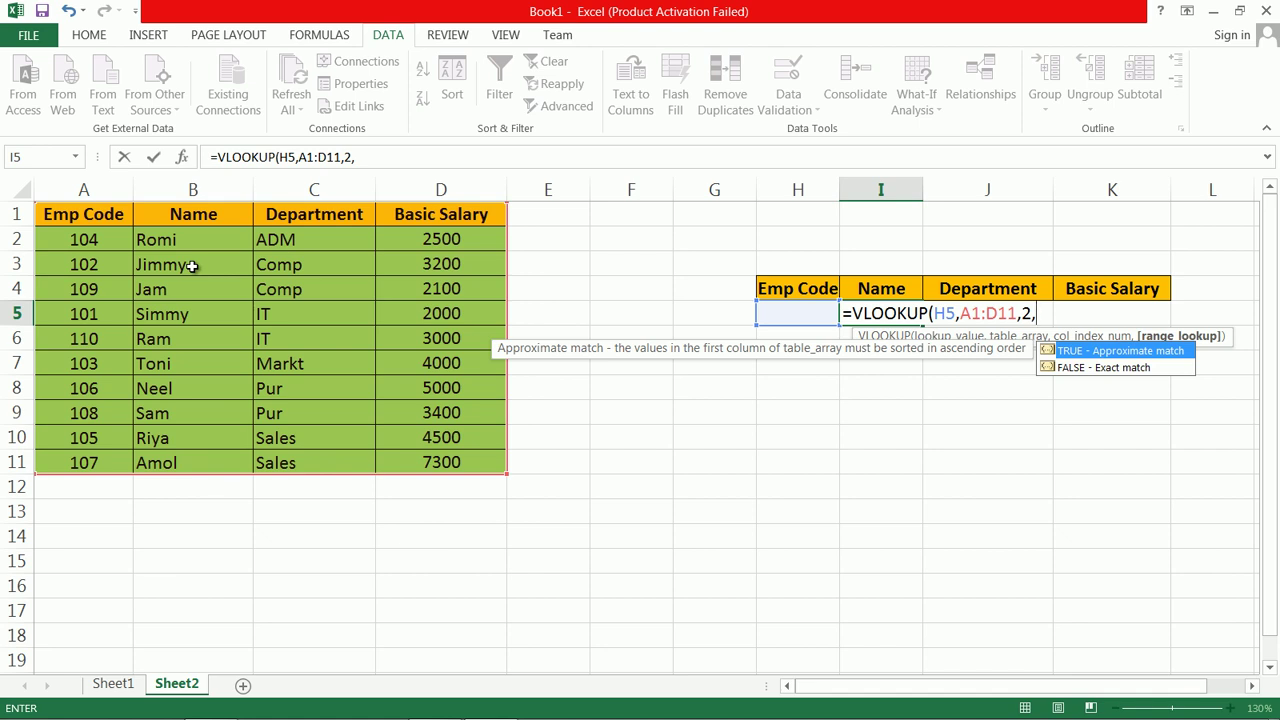
key(Down)
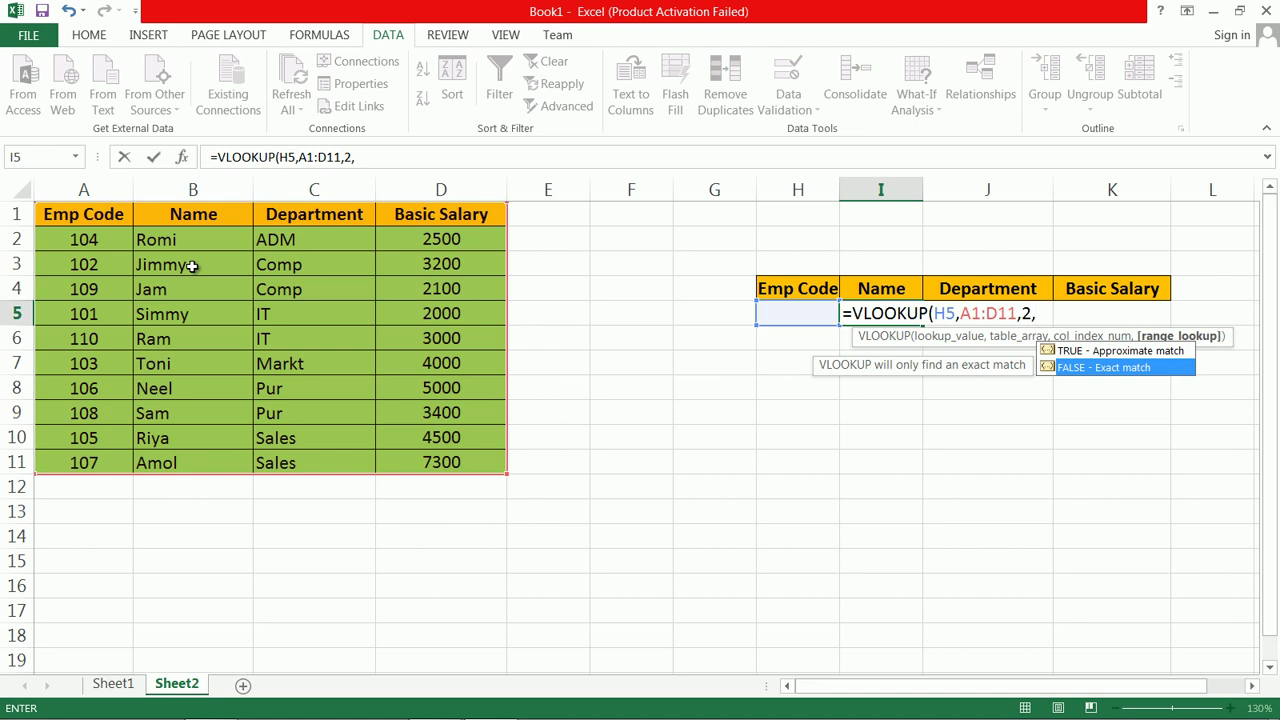
key(Tab)
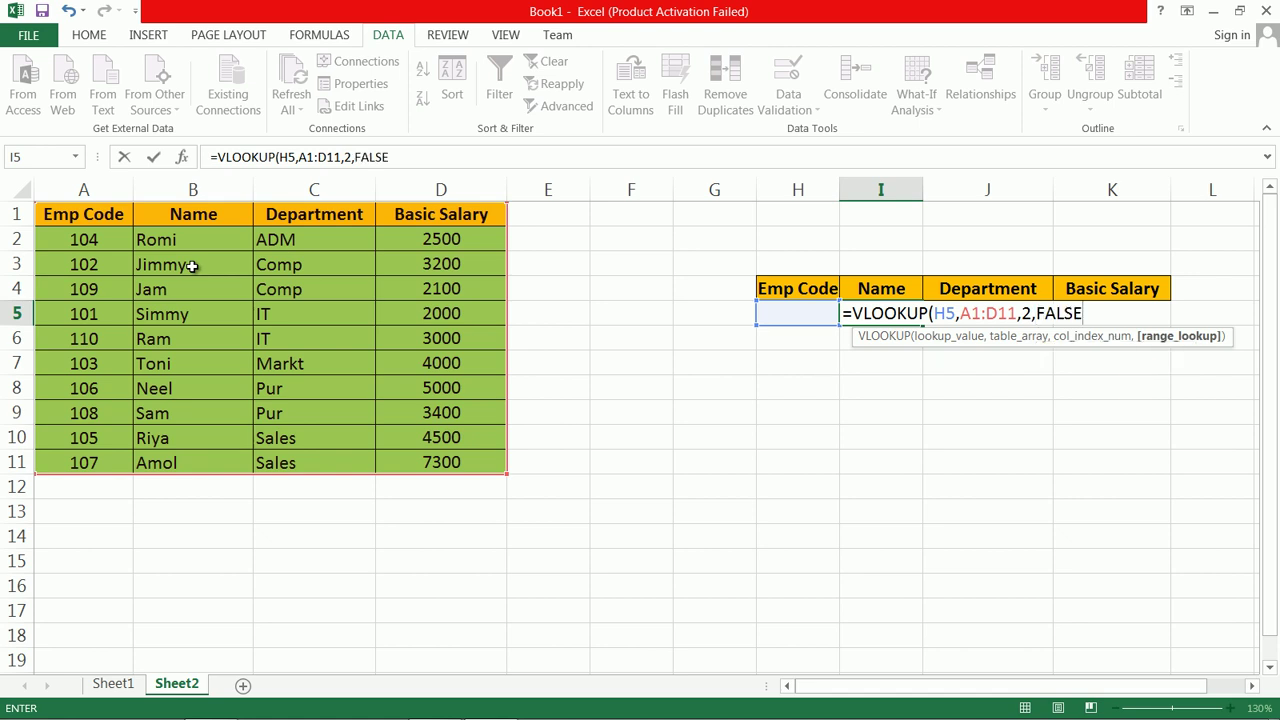
text())
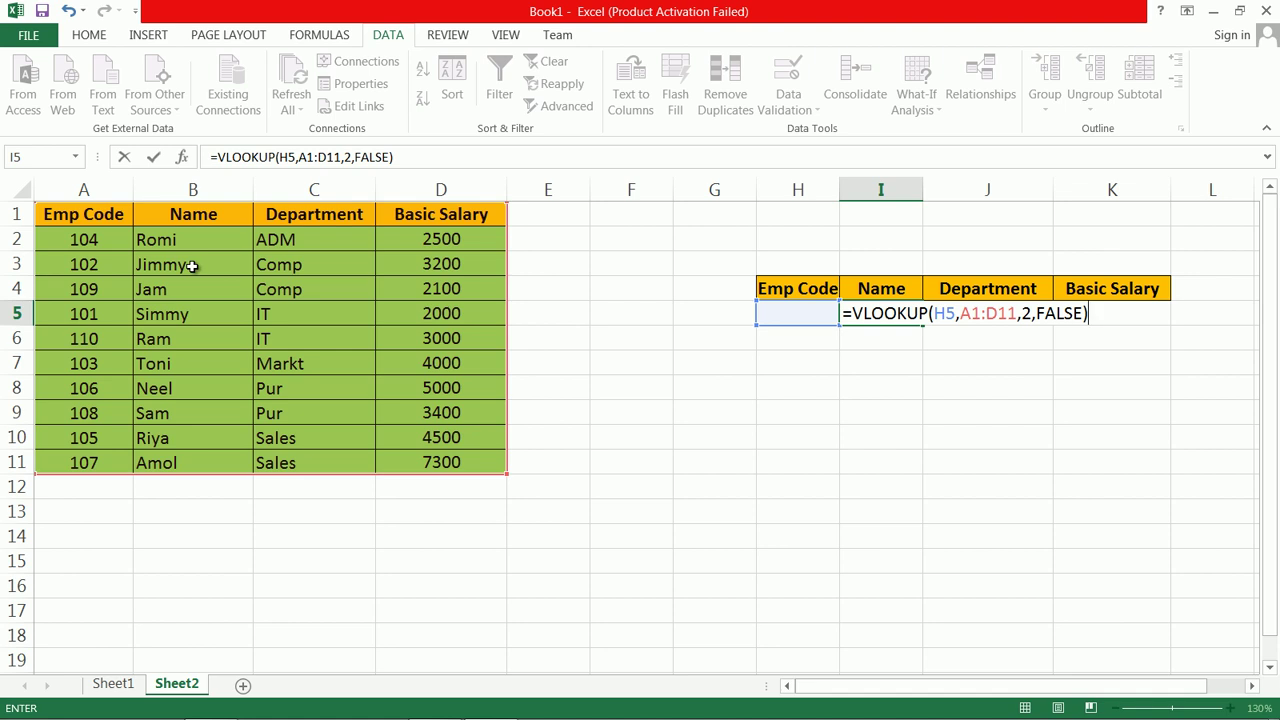
key(Return)
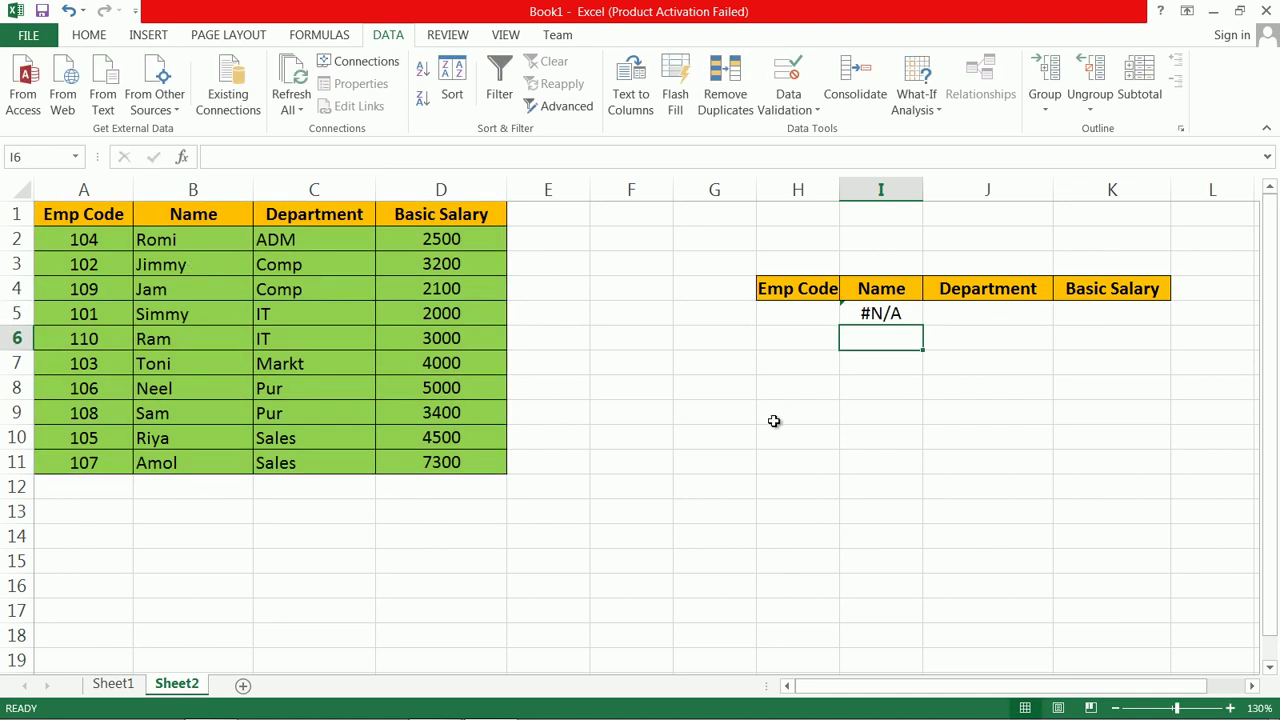
- Enter 109 as the lookup code in H5 and check the returned name against the source table
click(802, 312)
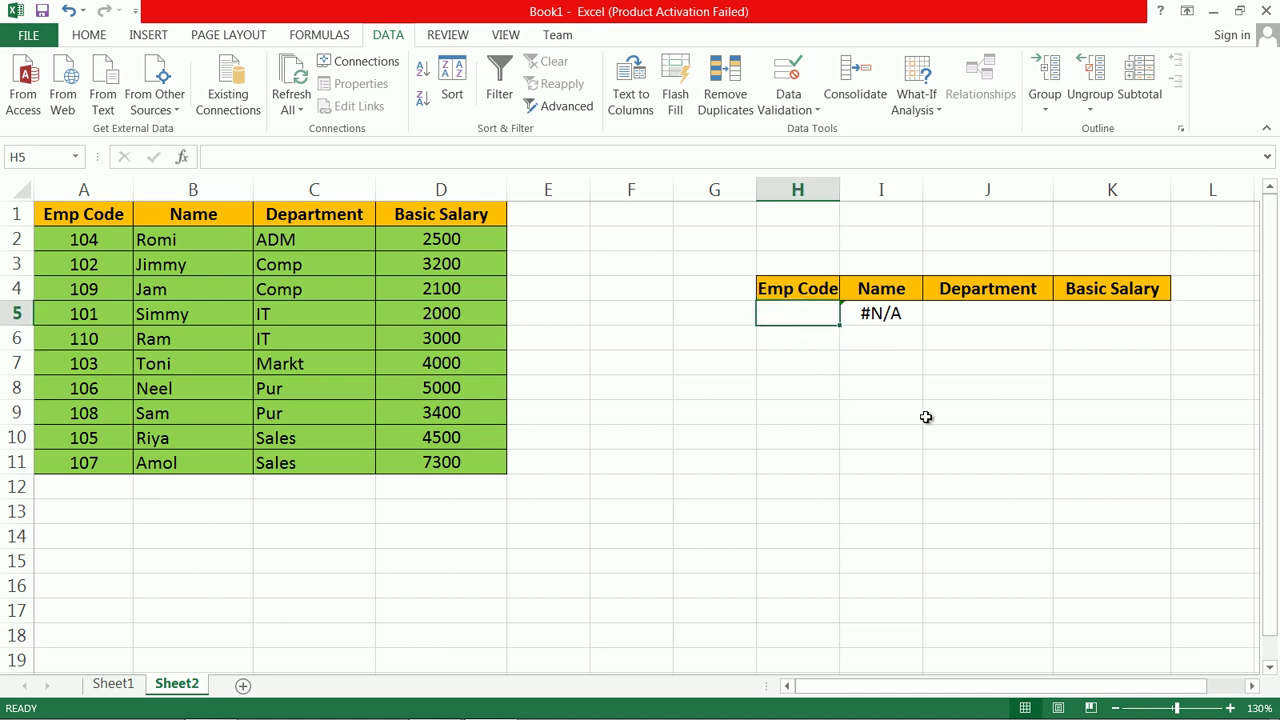
text(109)
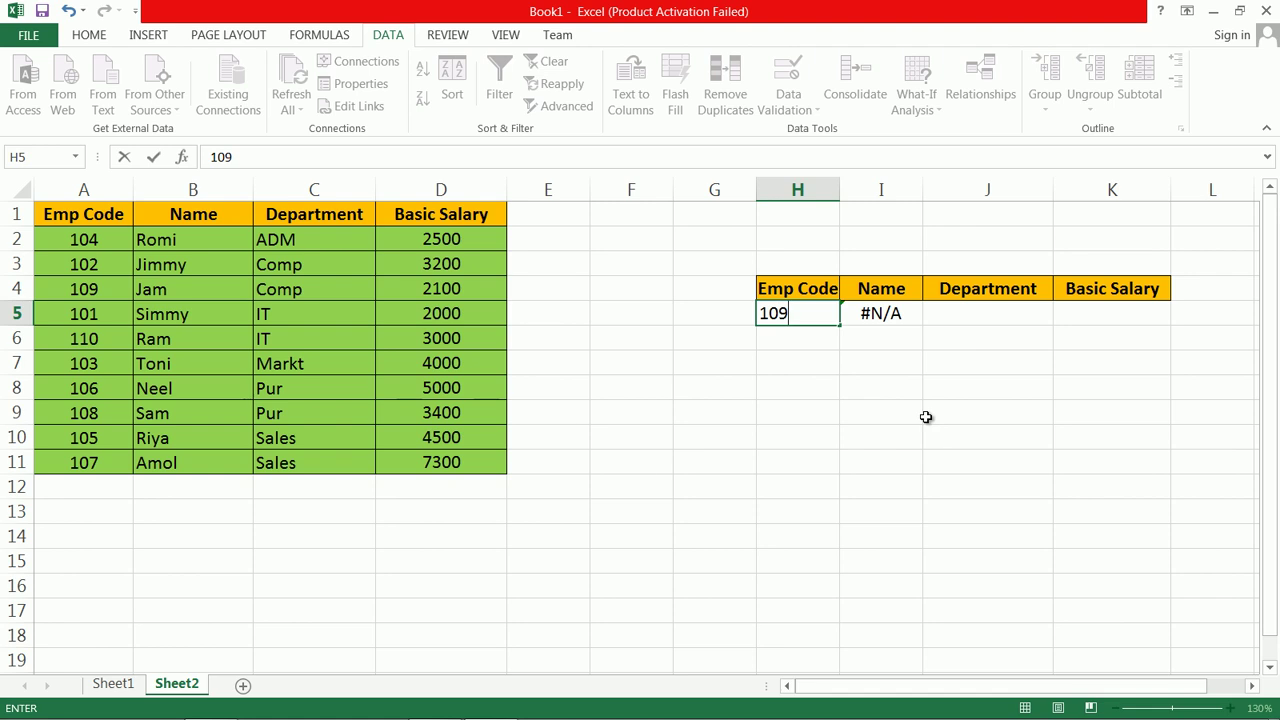
key(Return)
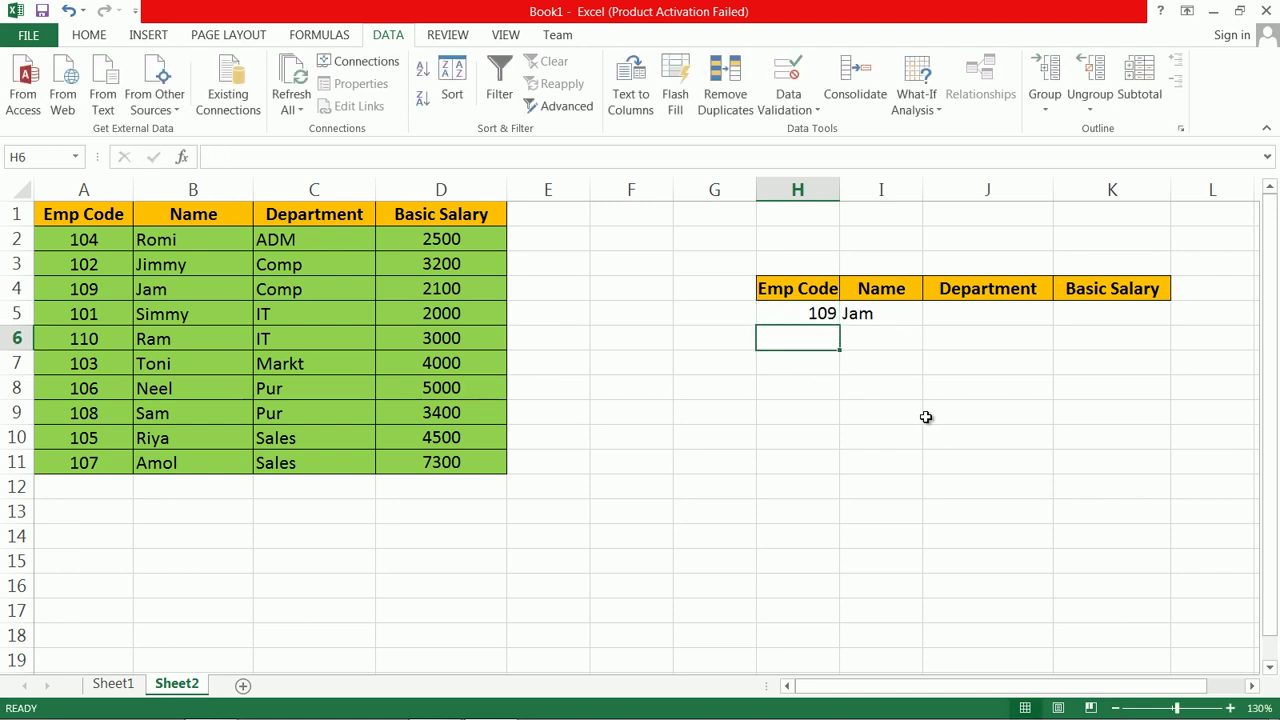
click(64, 296)
click(180, 290)
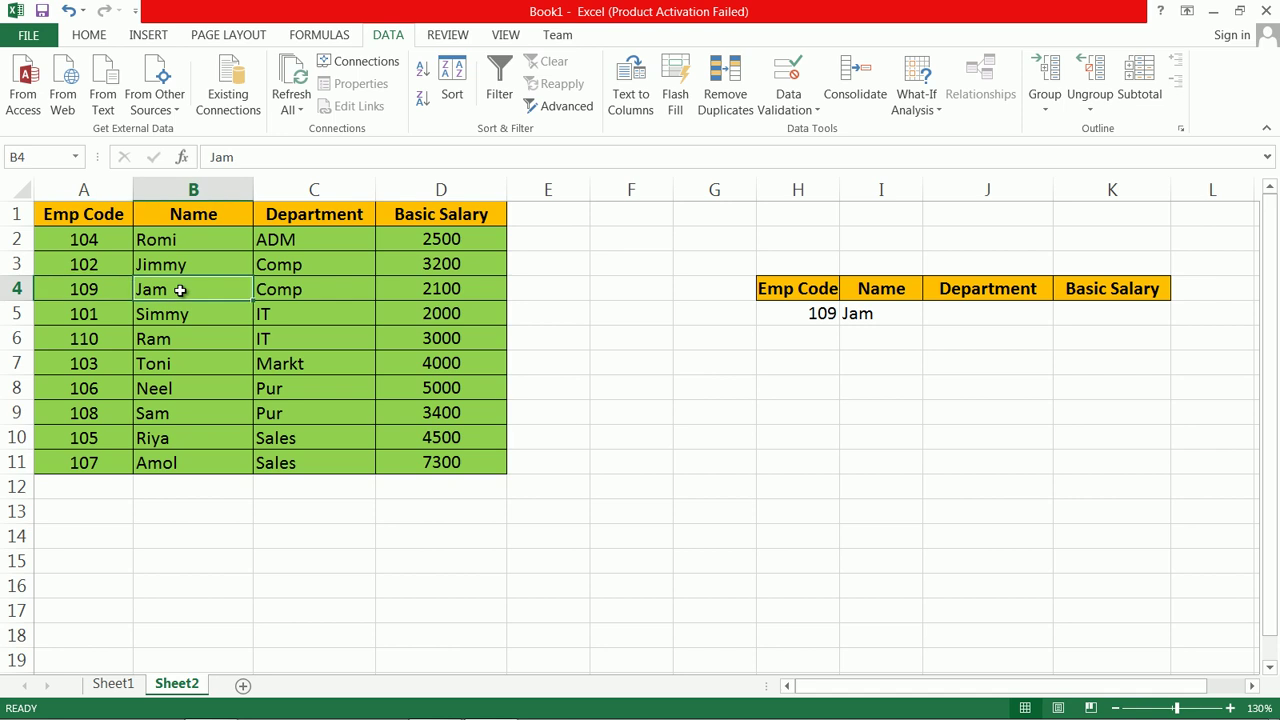
- Change the lookup code in H5 to 103
double_click(828, 312)
key(BackSpace)
text(3)
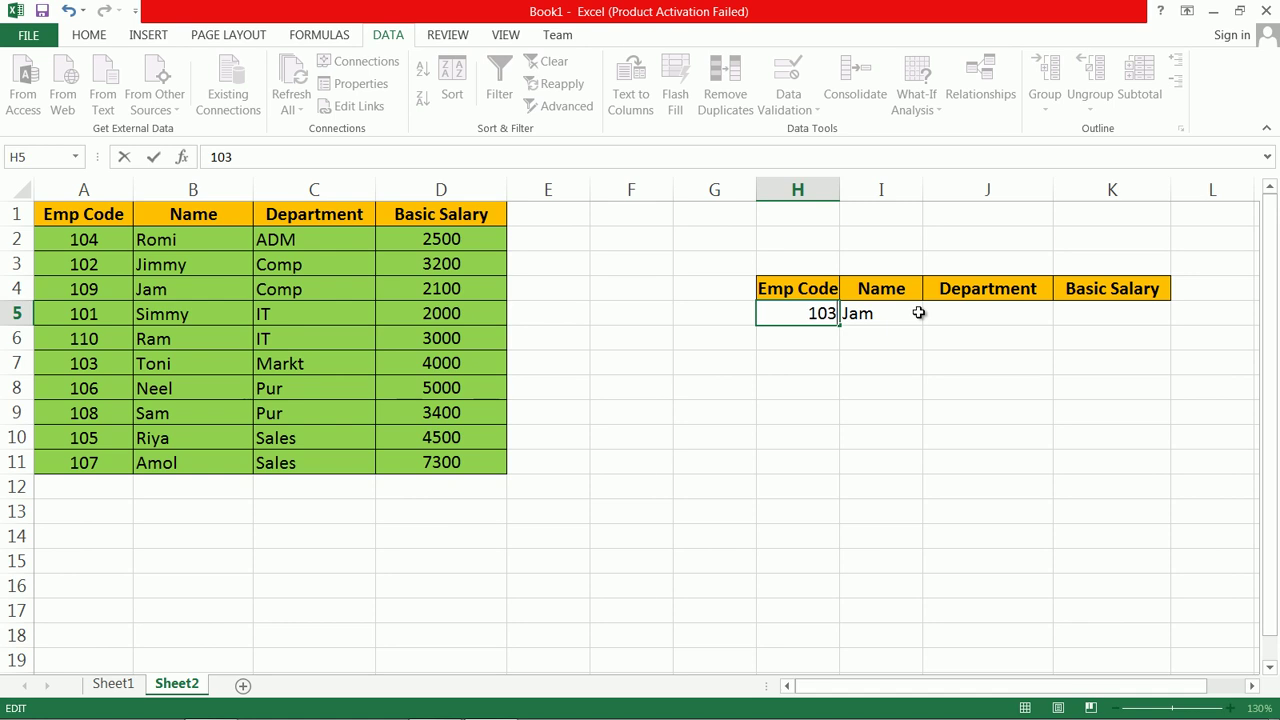
key(Return)
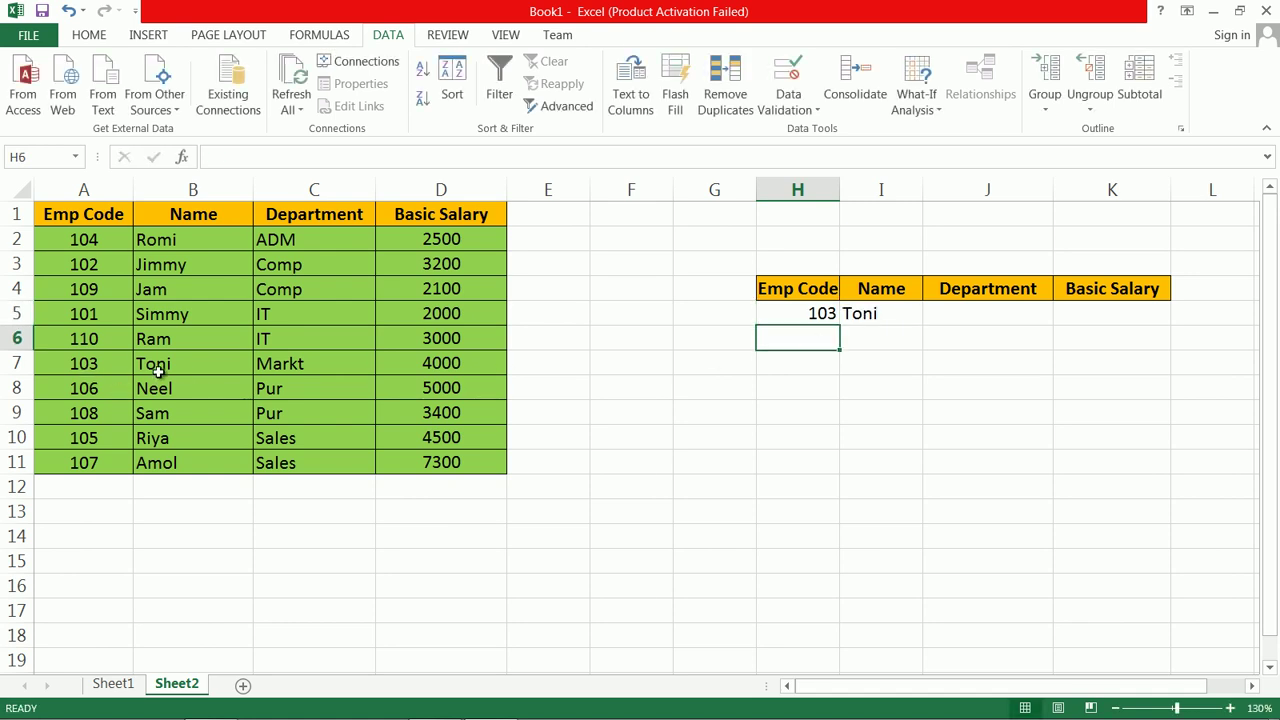
- Enter the exact-match formula =VLOOKUP(H5,A1:D11,3,FALSE) in cell J5 under the copied Department header
click(968, 312)
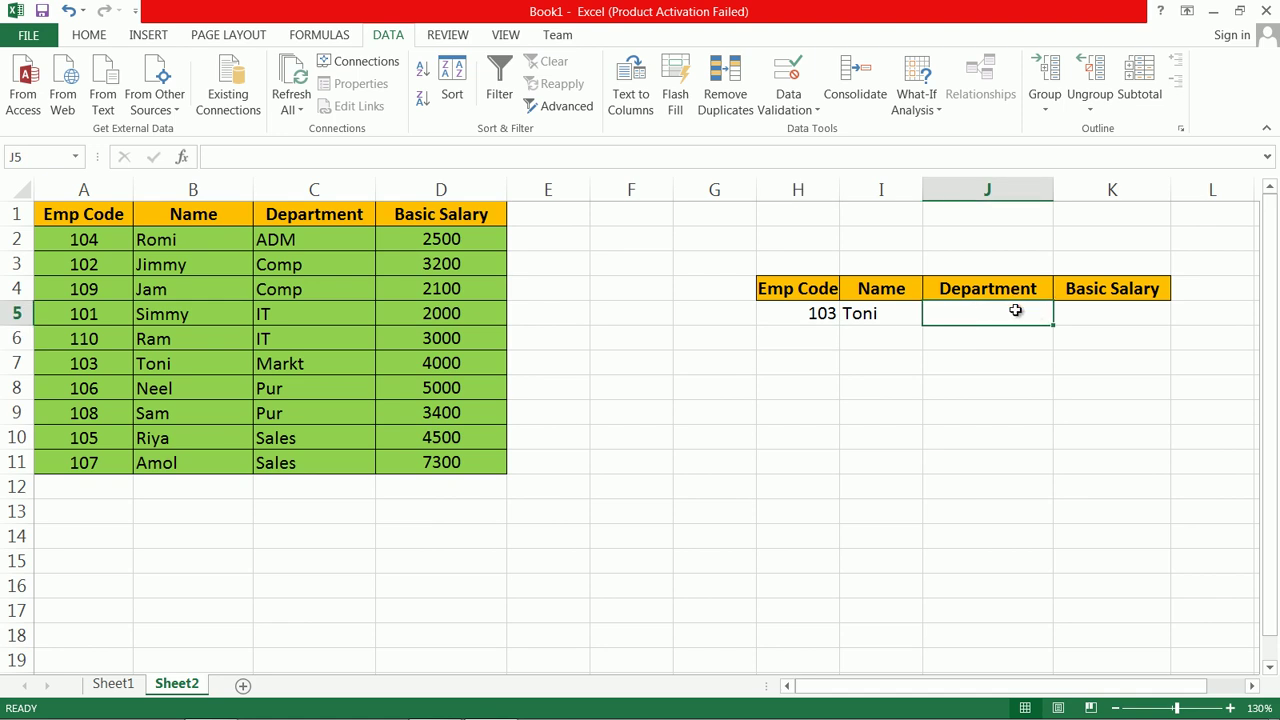
click(805, 316)
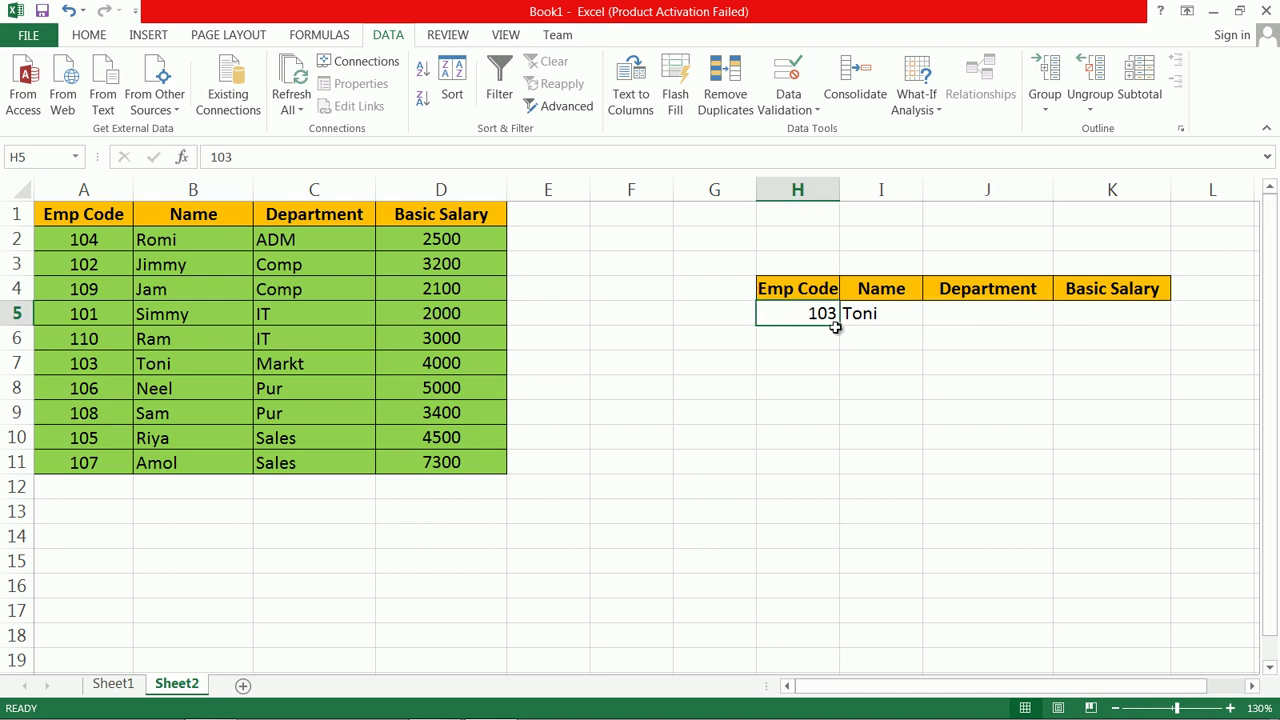
click(955, 313)
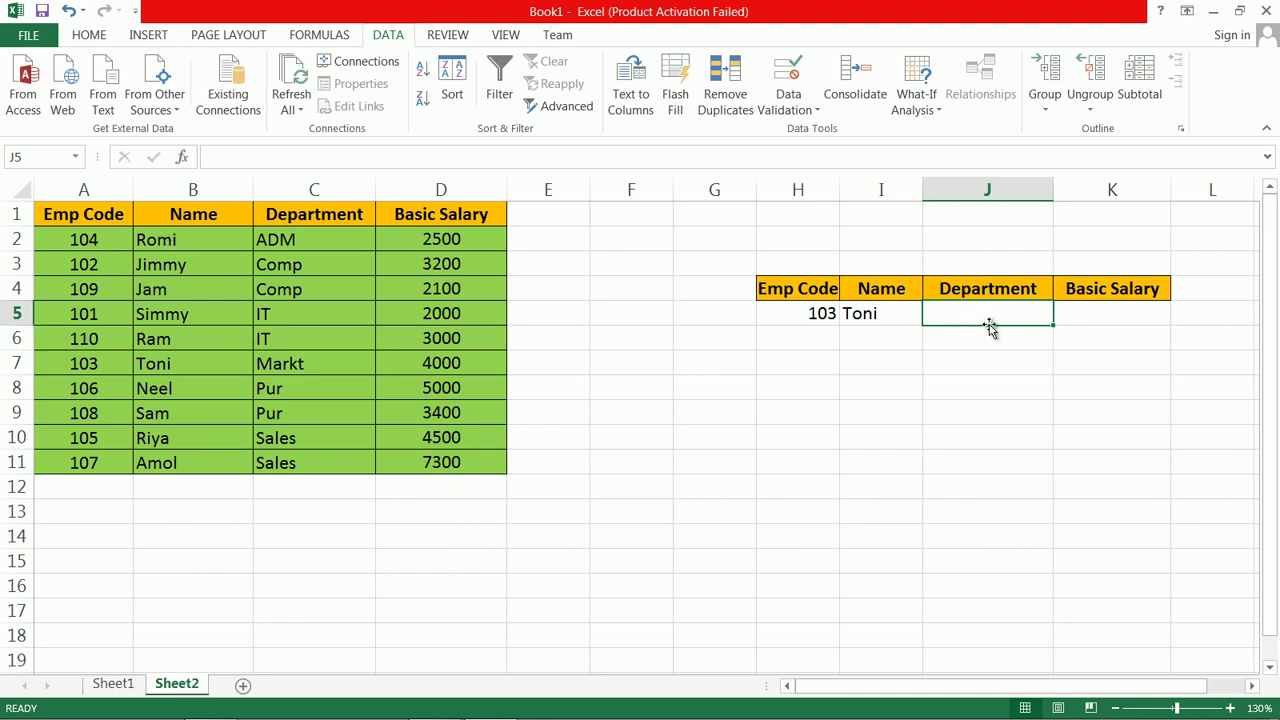
text(=)
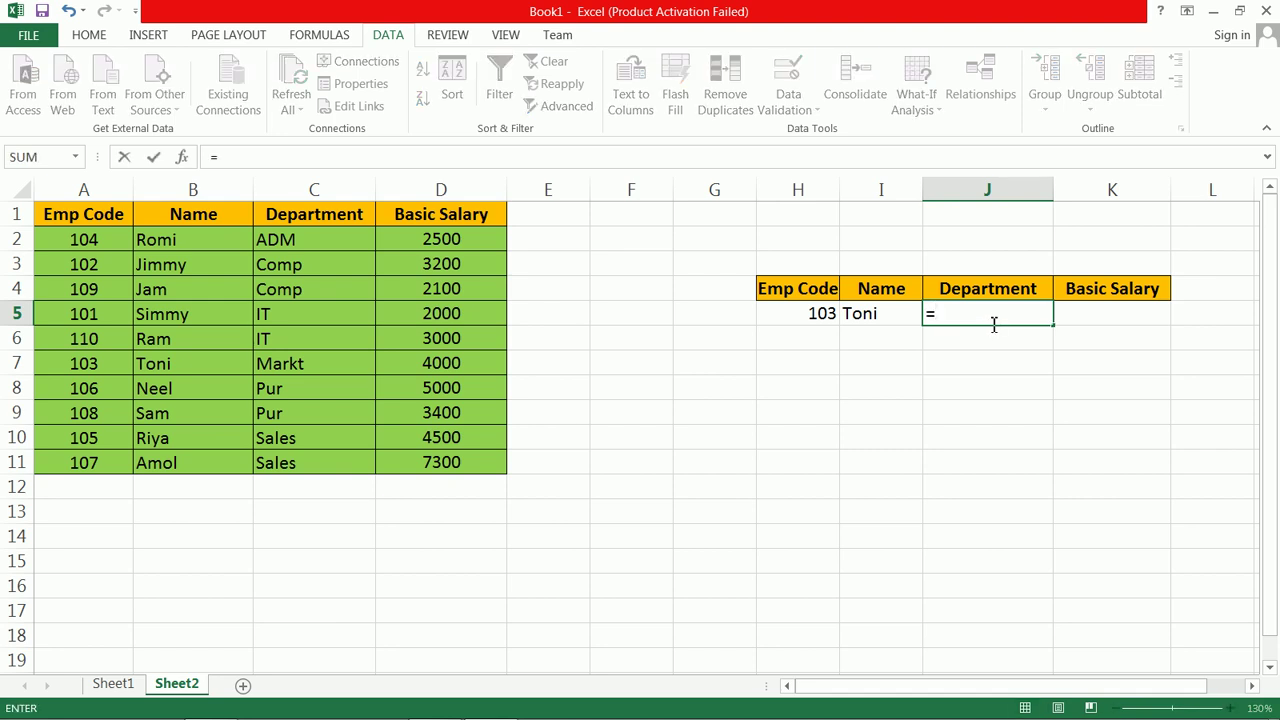
text(vl)
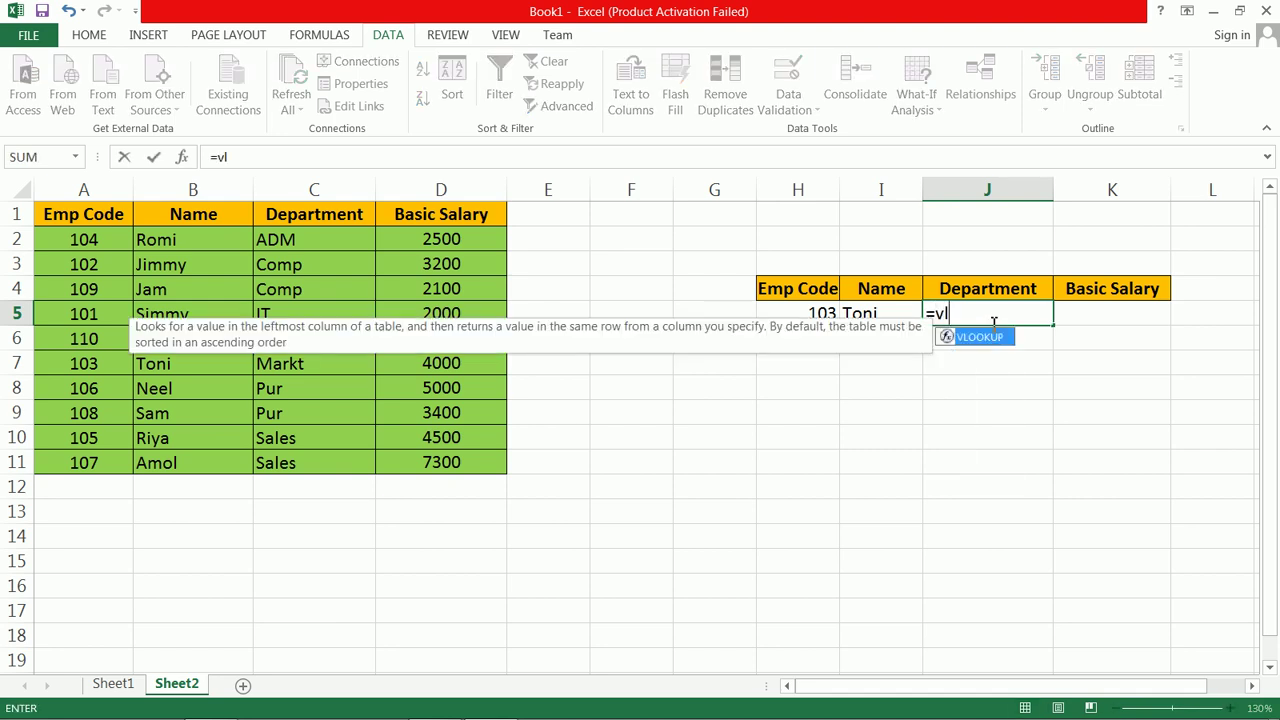
key(Tab)
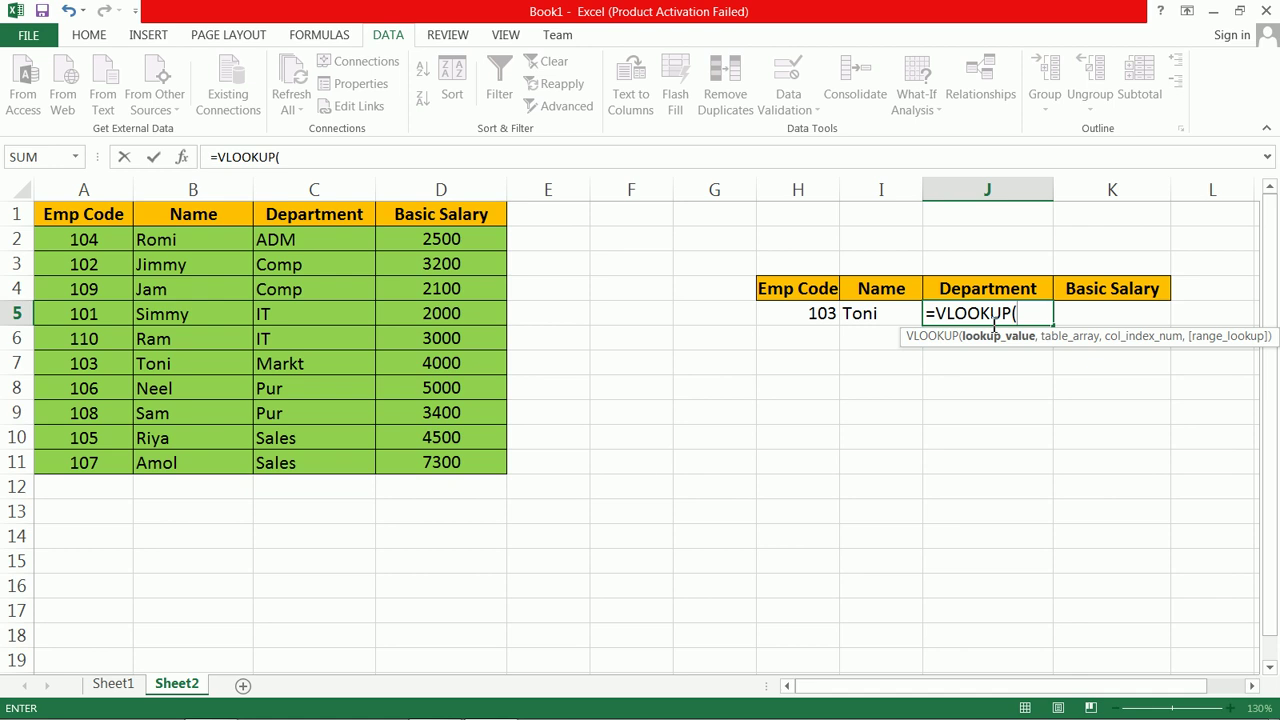
click(825, 315)
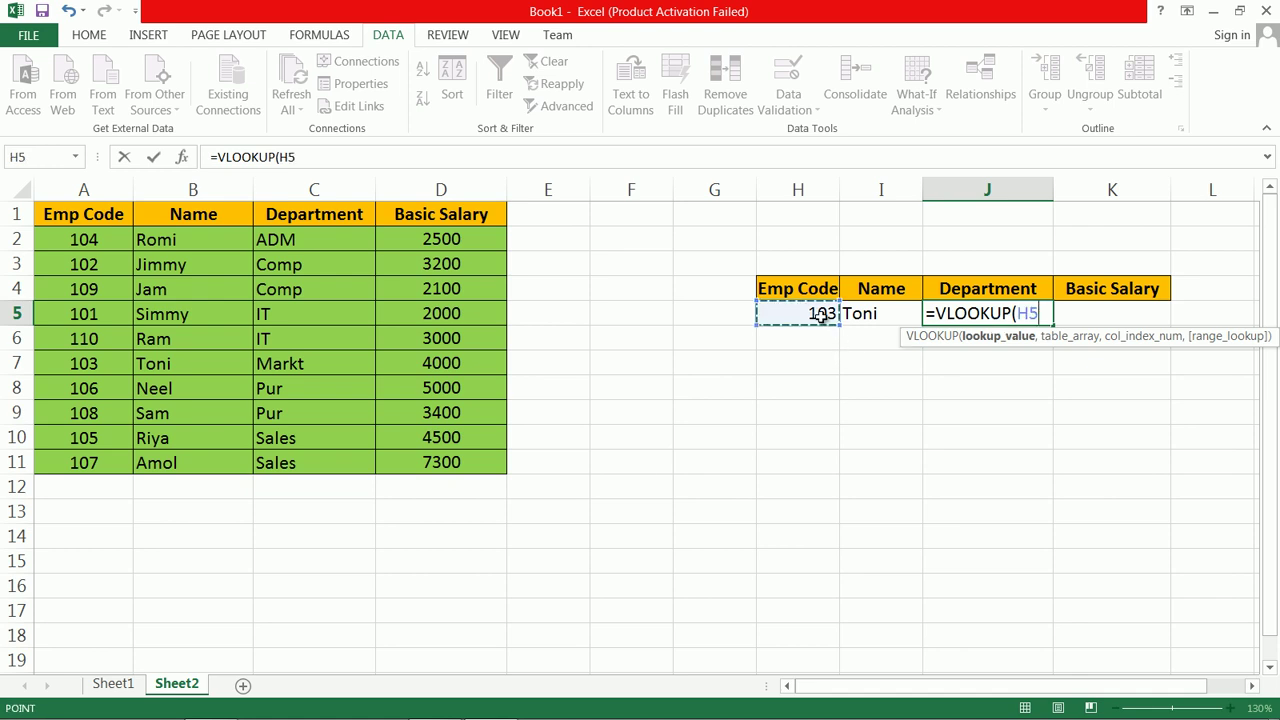
text(,)
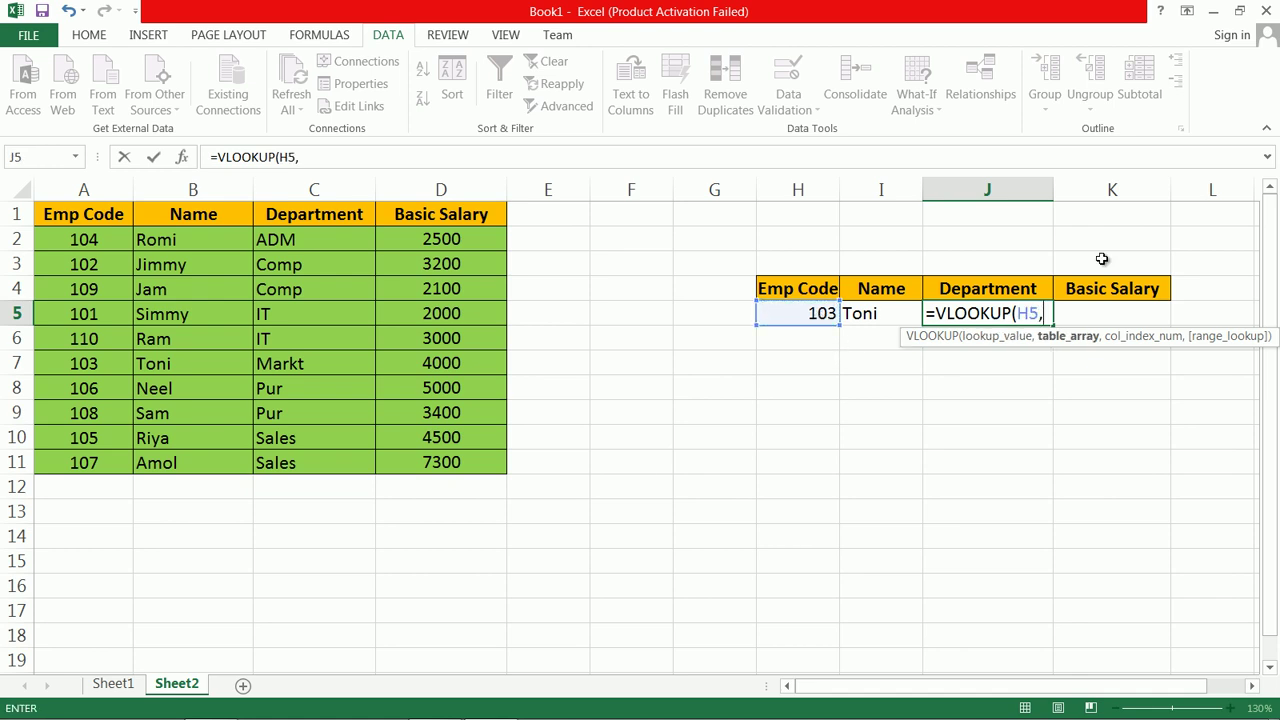
drag(88, 216, 450, 460)
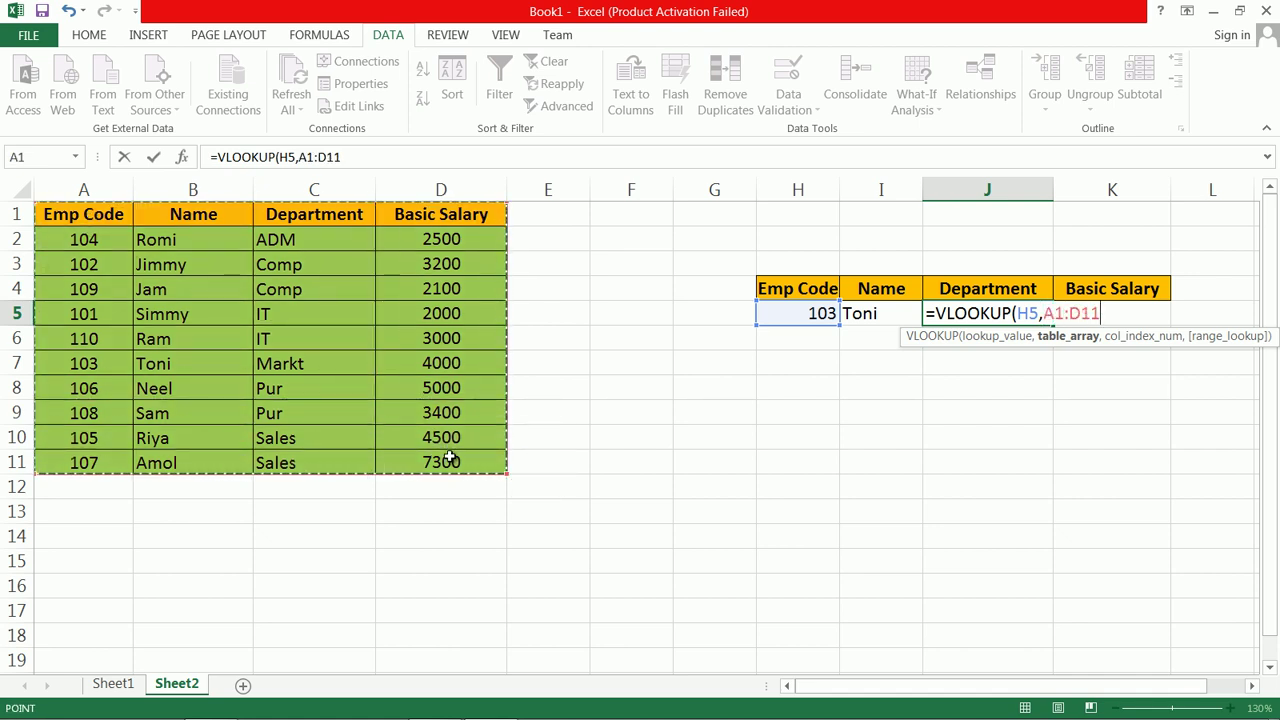
text(,)
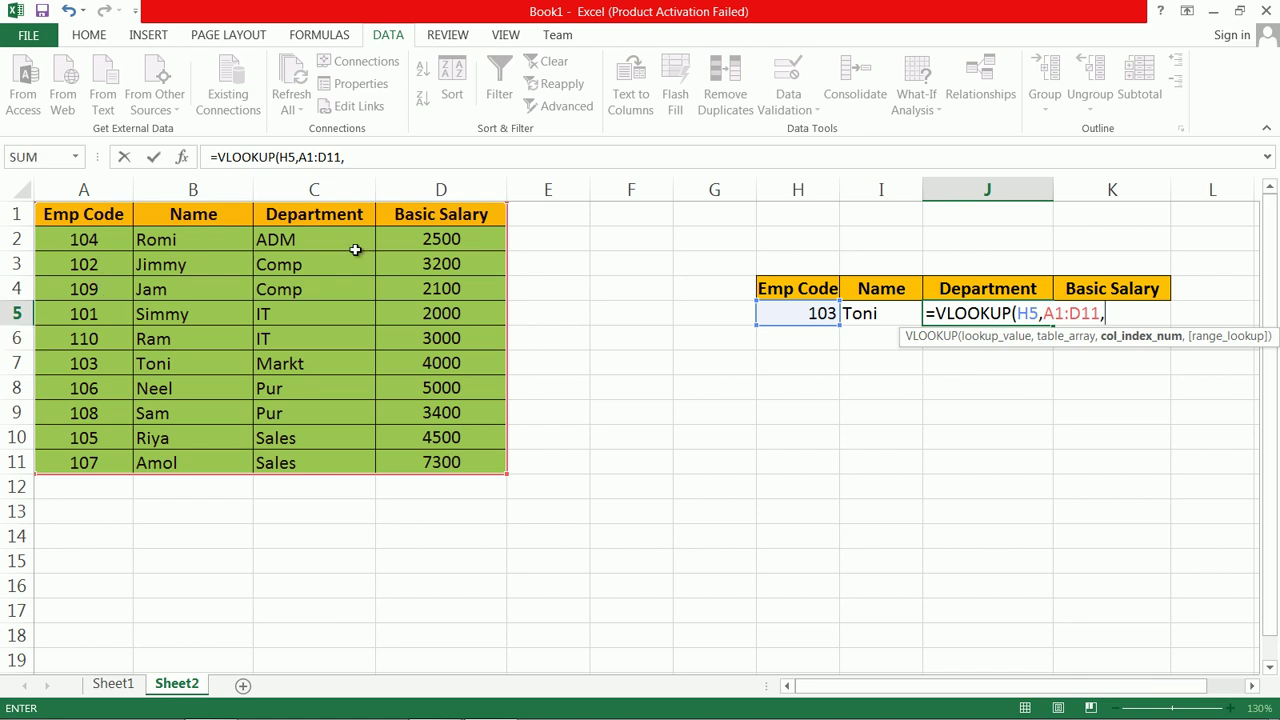
text(3,)
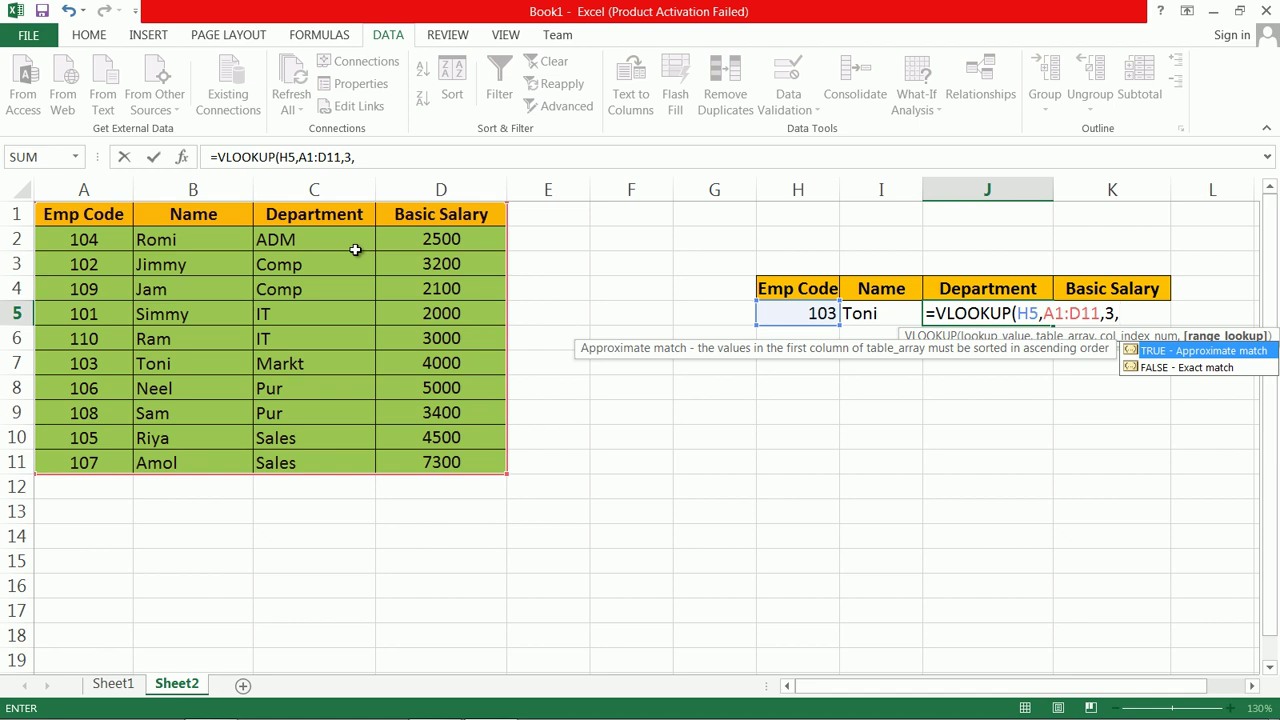
key(Down)
key(Tab)
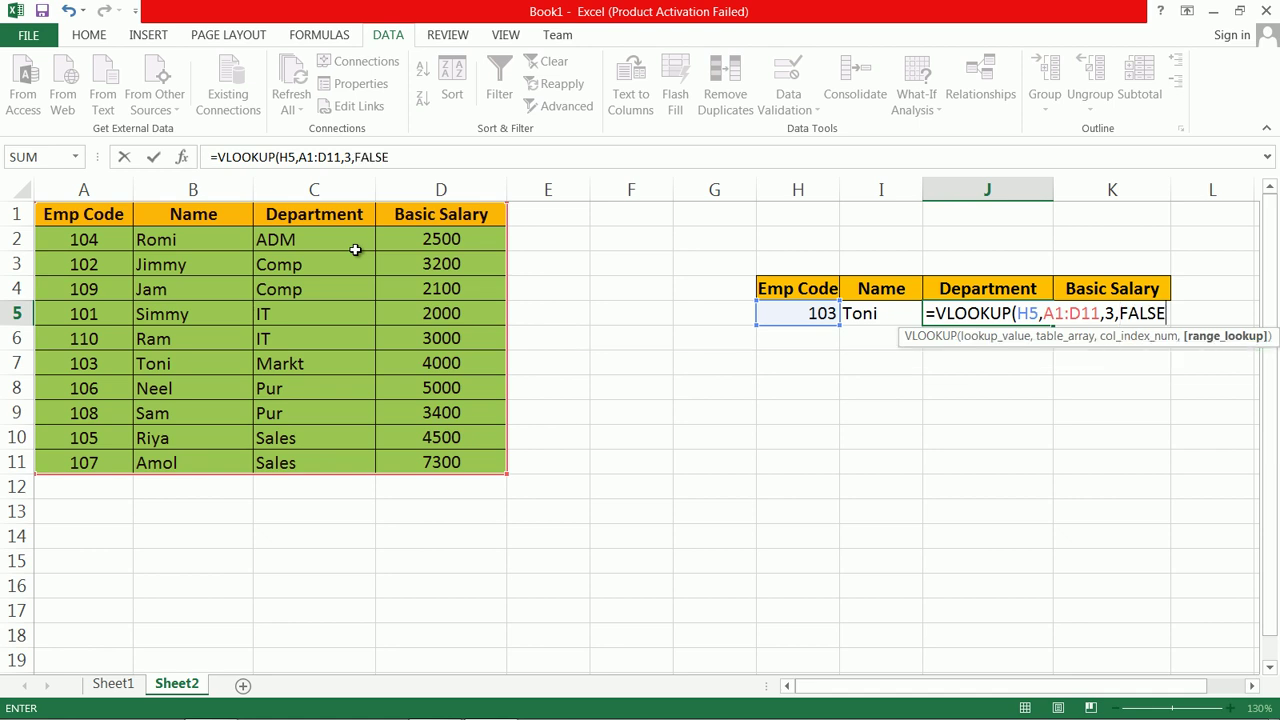
text())
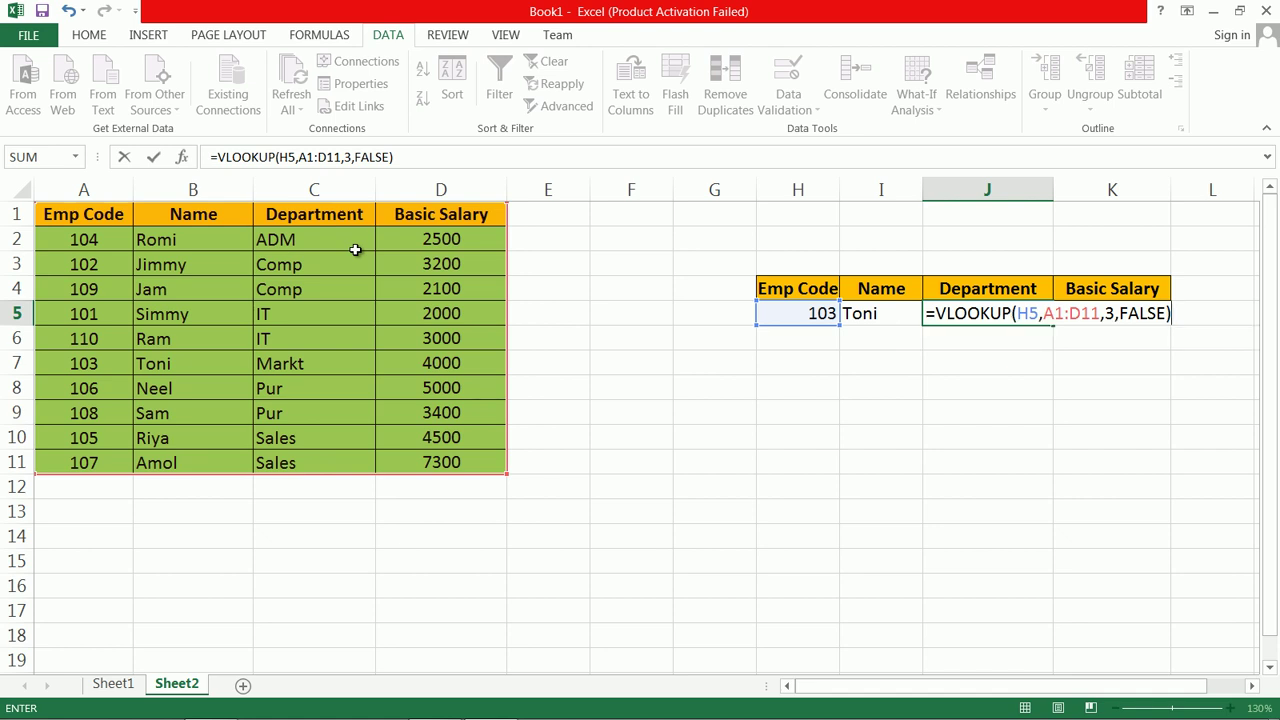
key(Return)
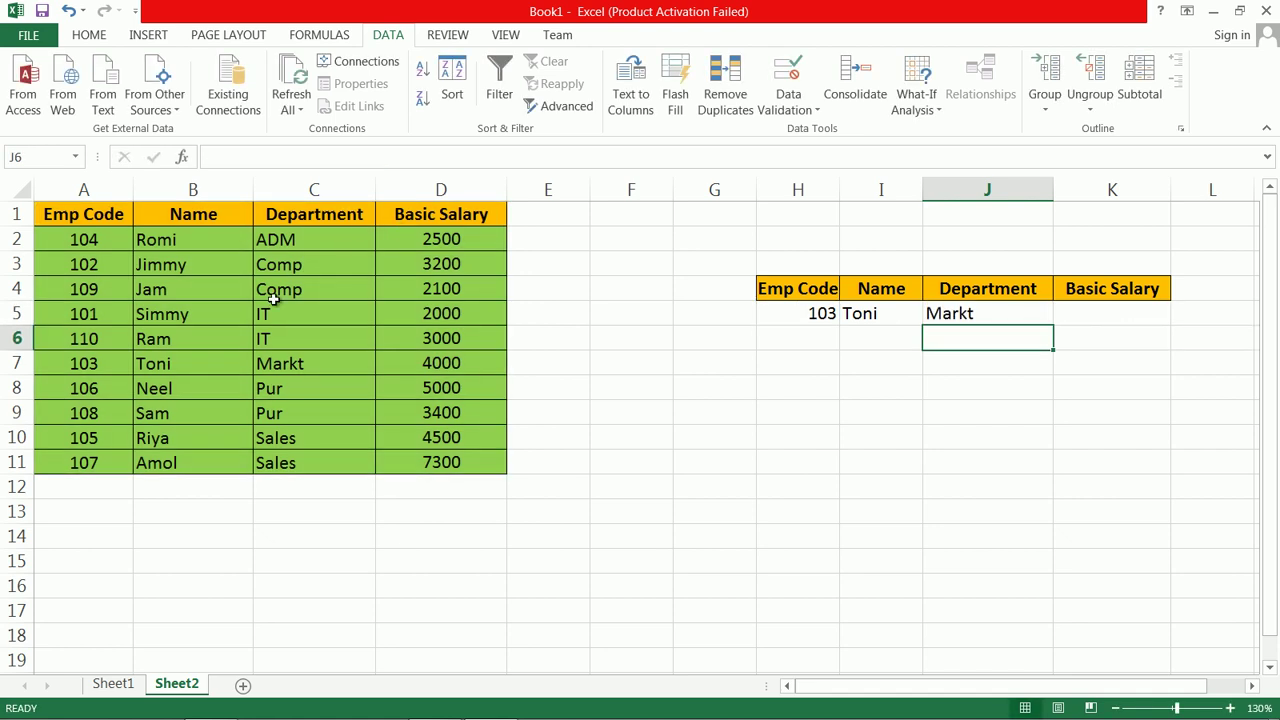
- Change the lookup code in H5 to 102 to test the name and department lookups
click(797, 314)
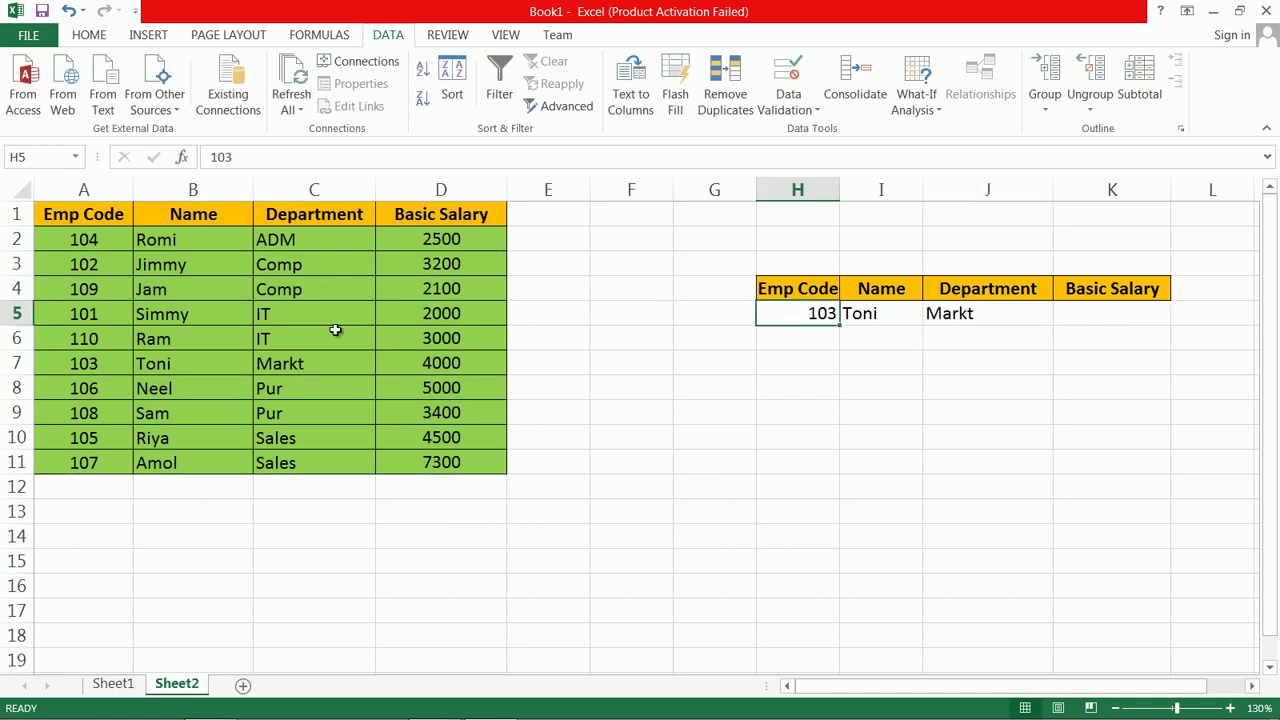
double_click(822, 313)
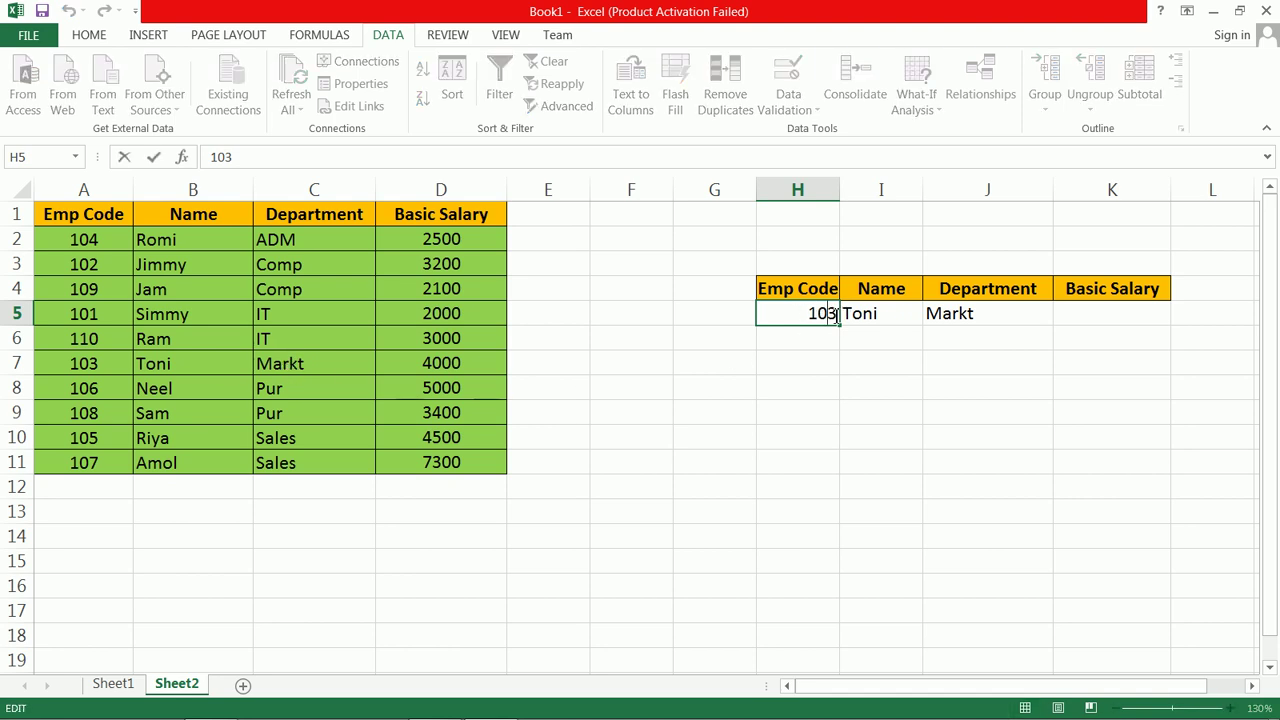
key(BackSpace)
text(2)
key(Return)
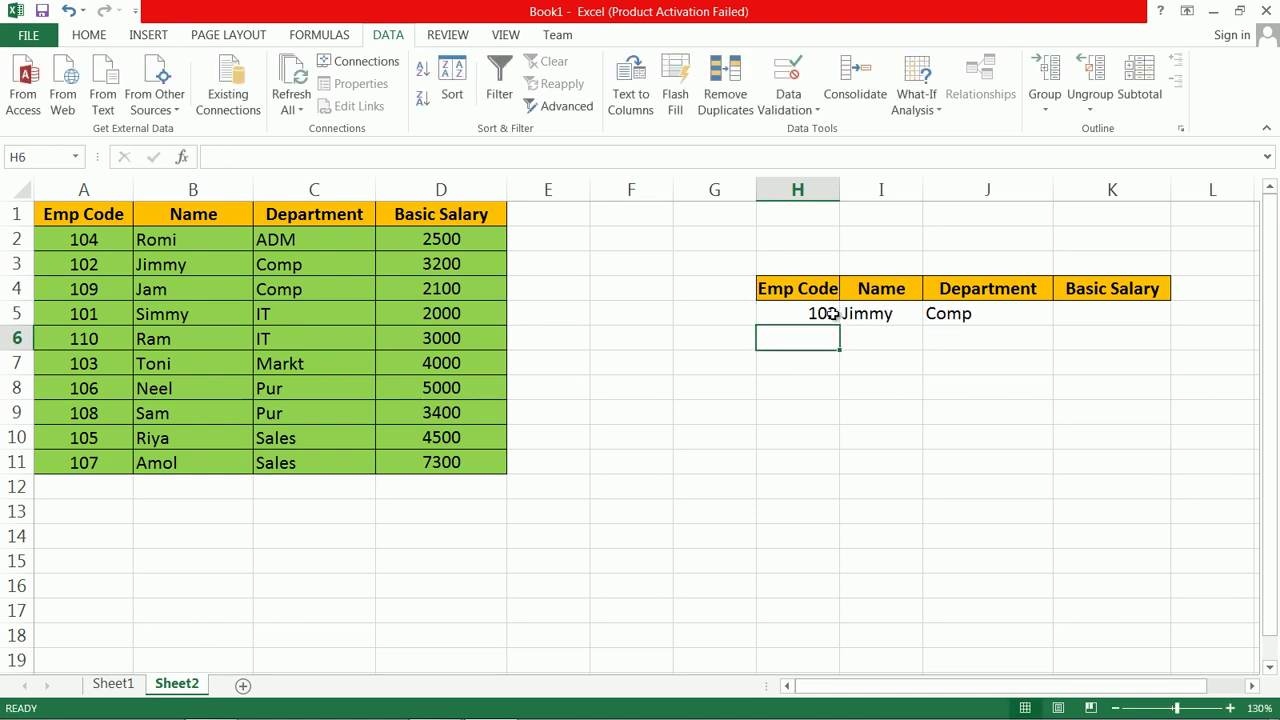
click(823, 316)
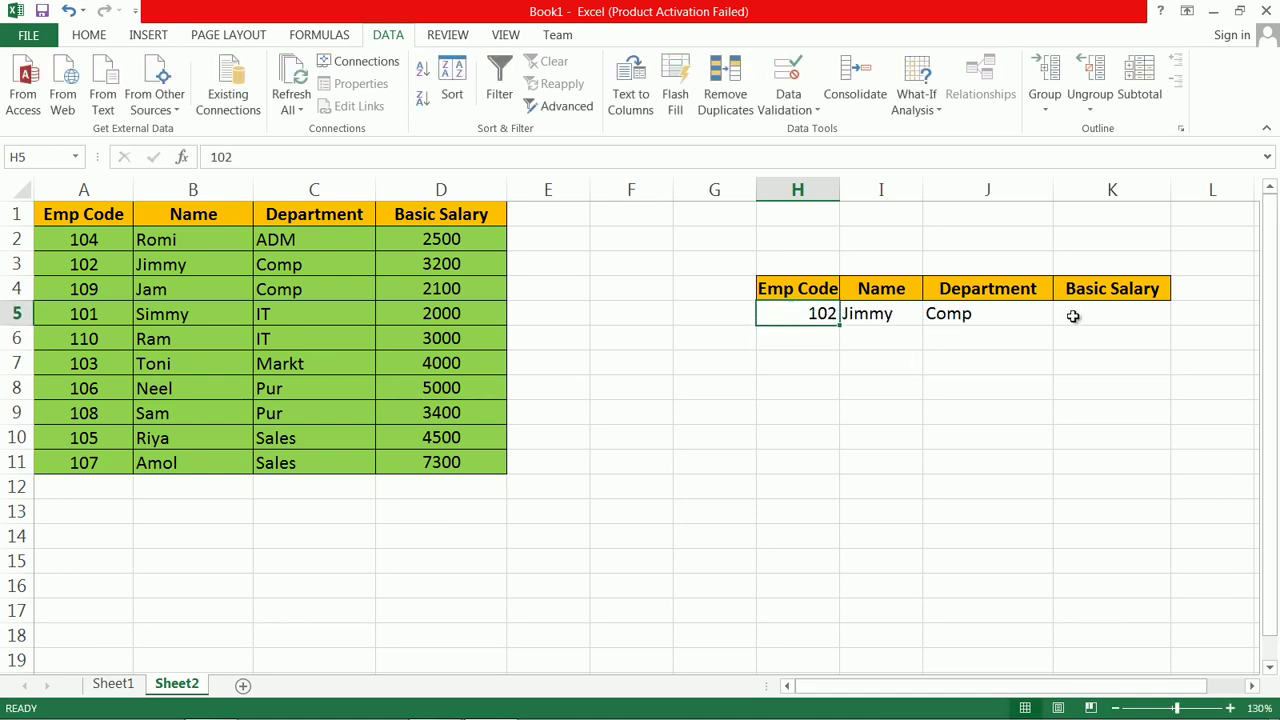
- Enter the exact-match formula =VLOOKUP(H5,A1:D11,4,0) in cell K5 under the copied Basic Salary header
click(1079, 310)
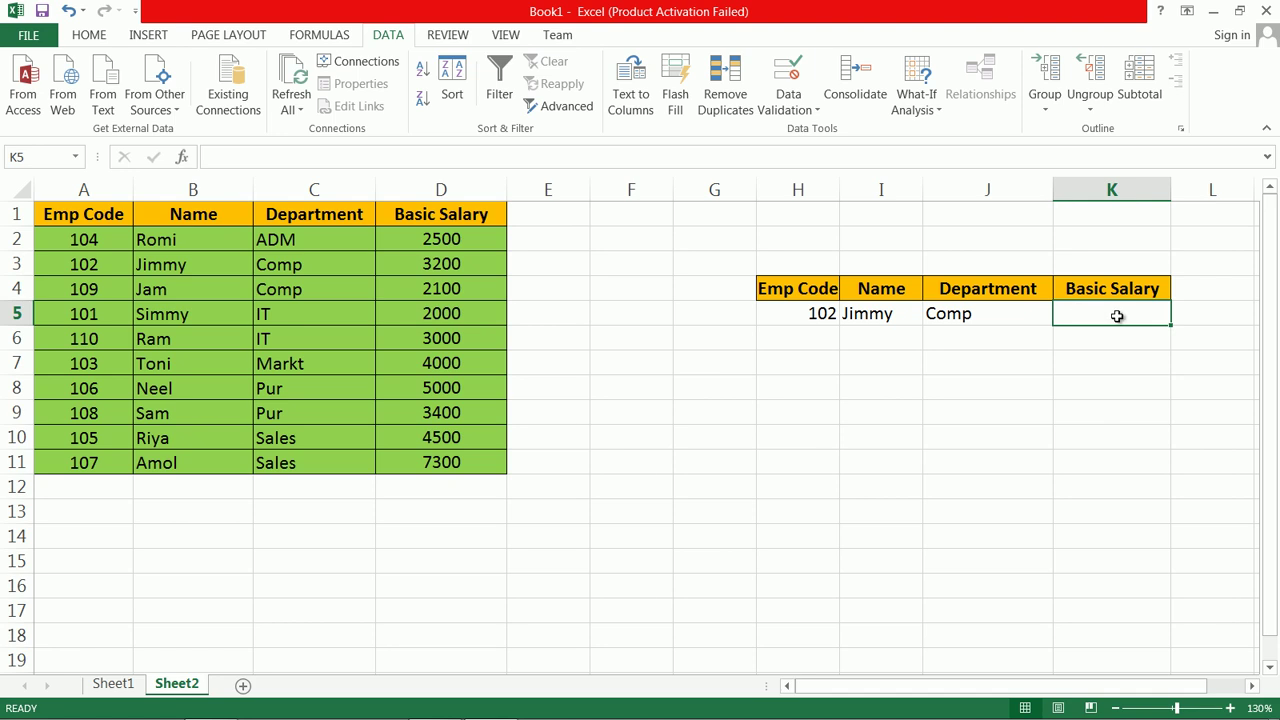
text(v)
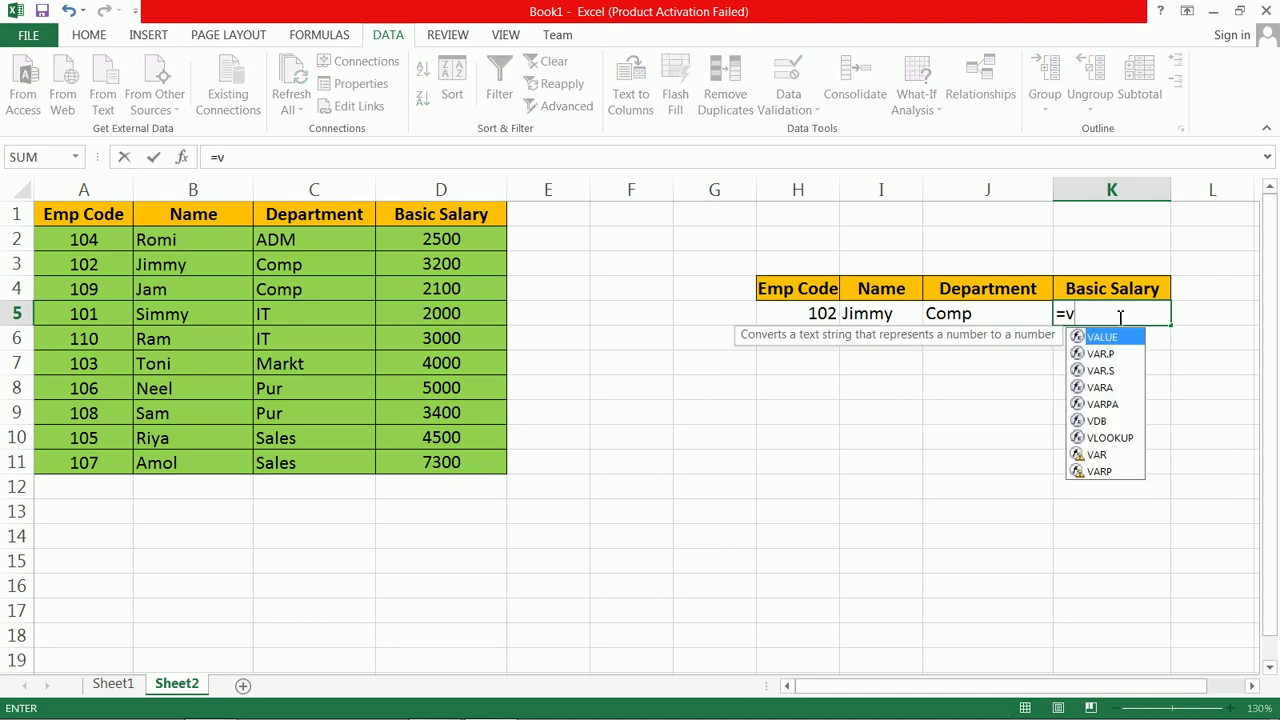
text(l)
key(Tab)
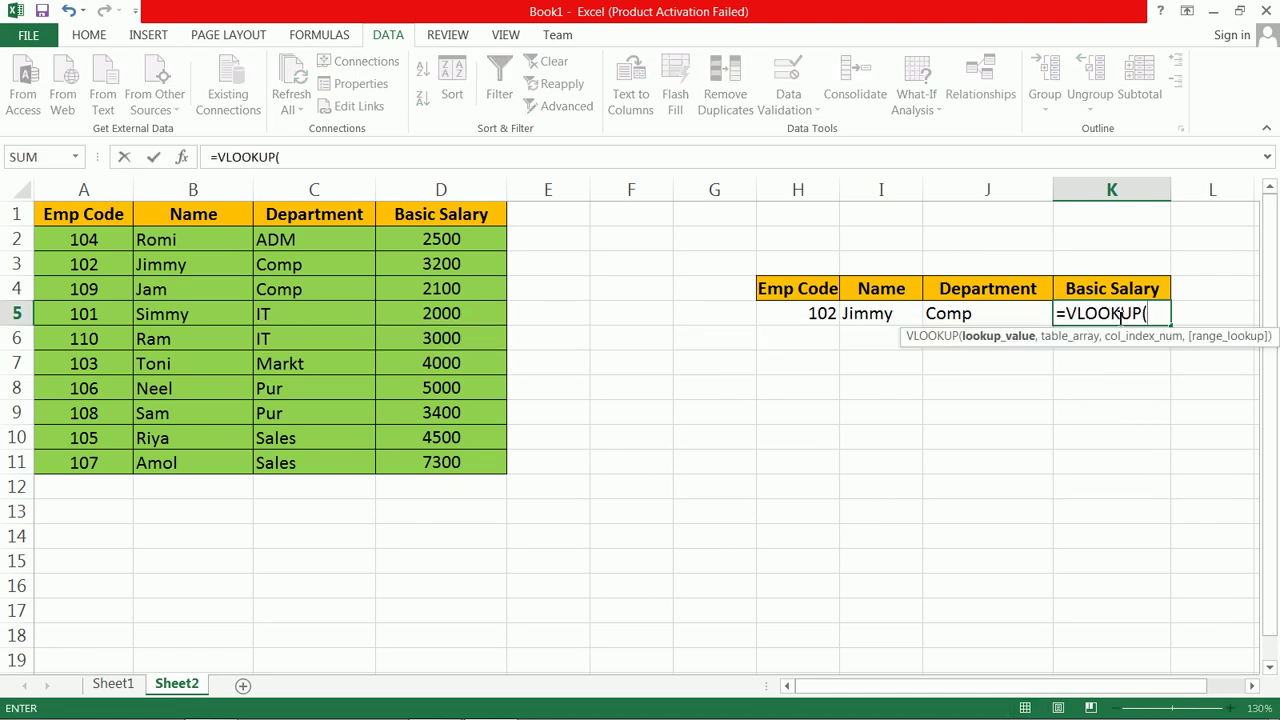
click(810, 316)
text(,)
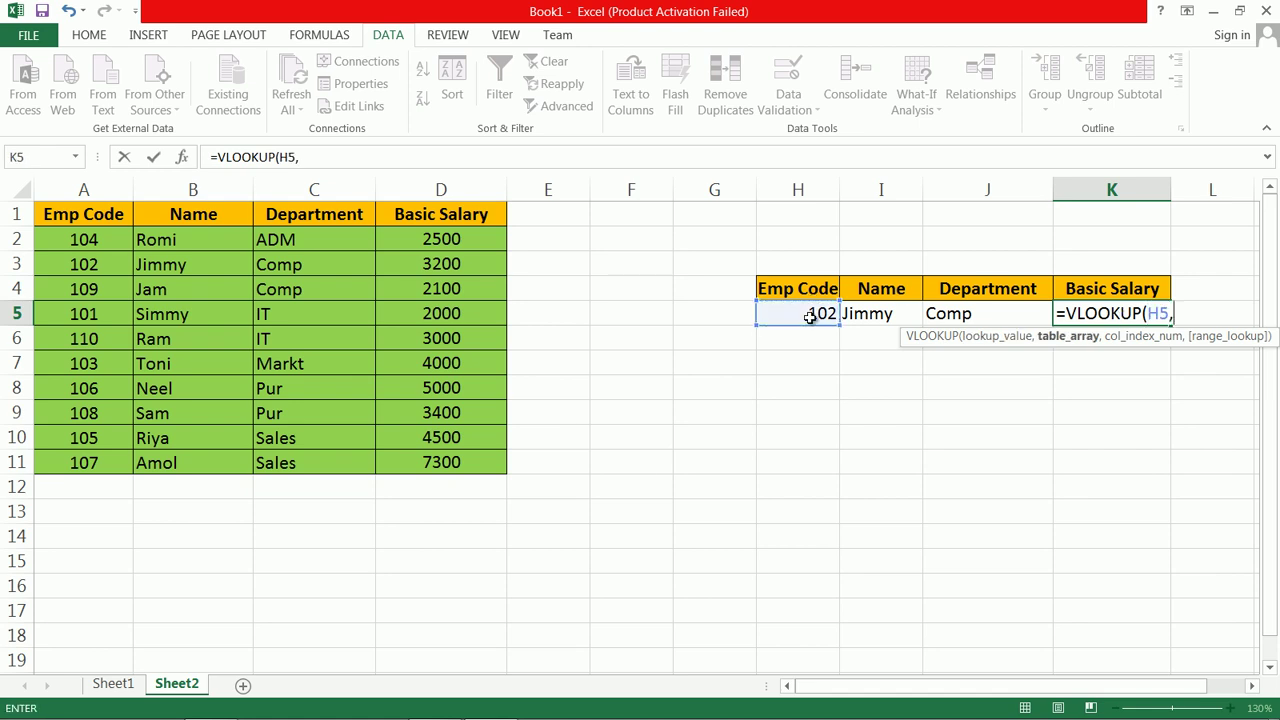
drag(94, 214, 428, 460)
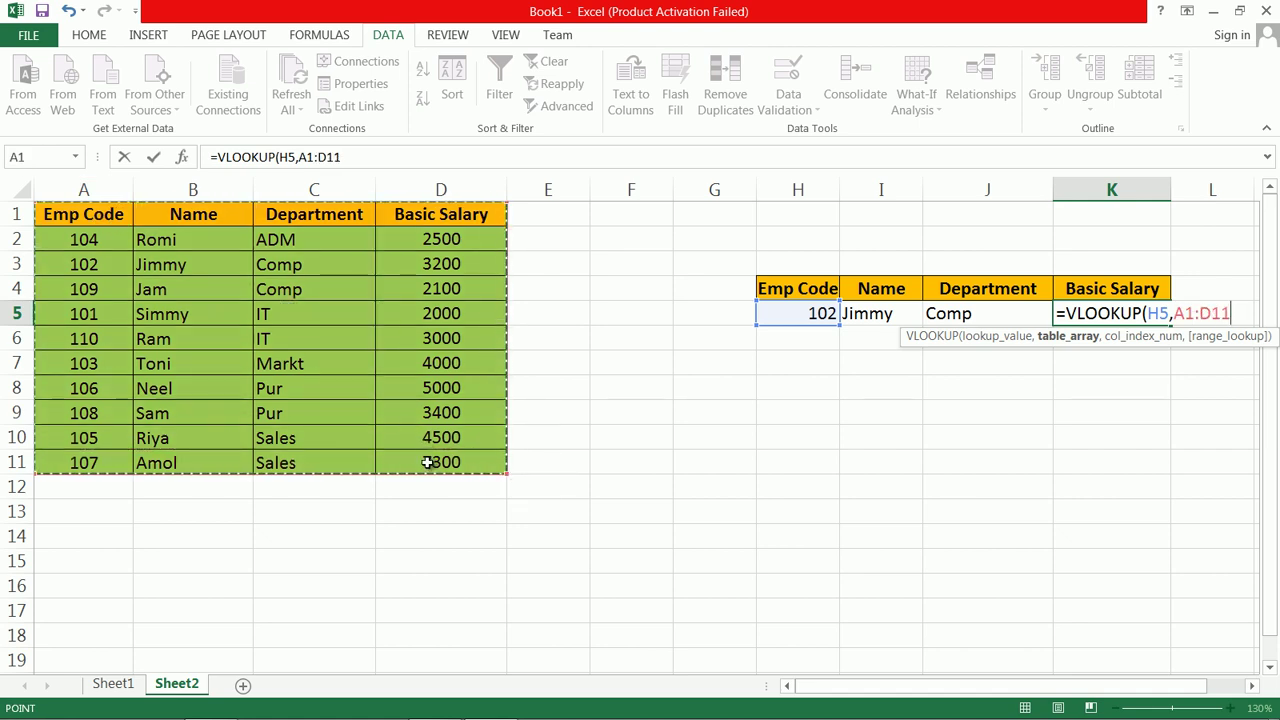
text(,)
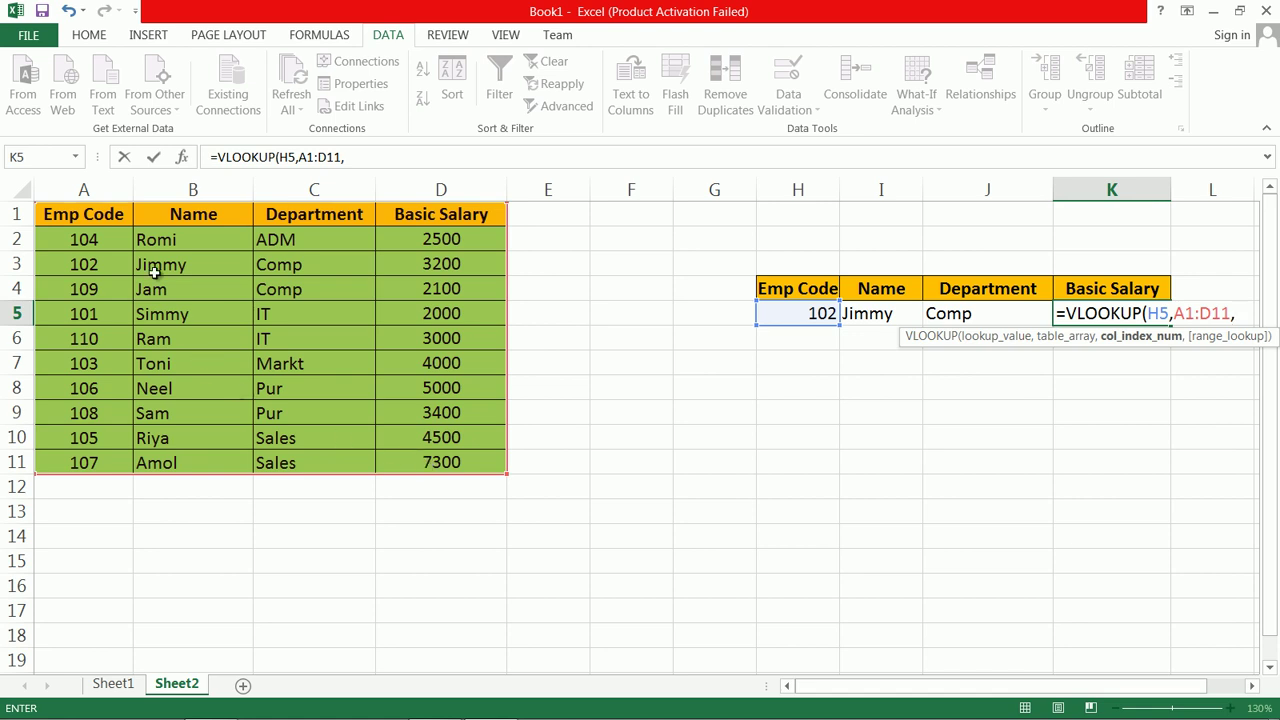
text(4,)
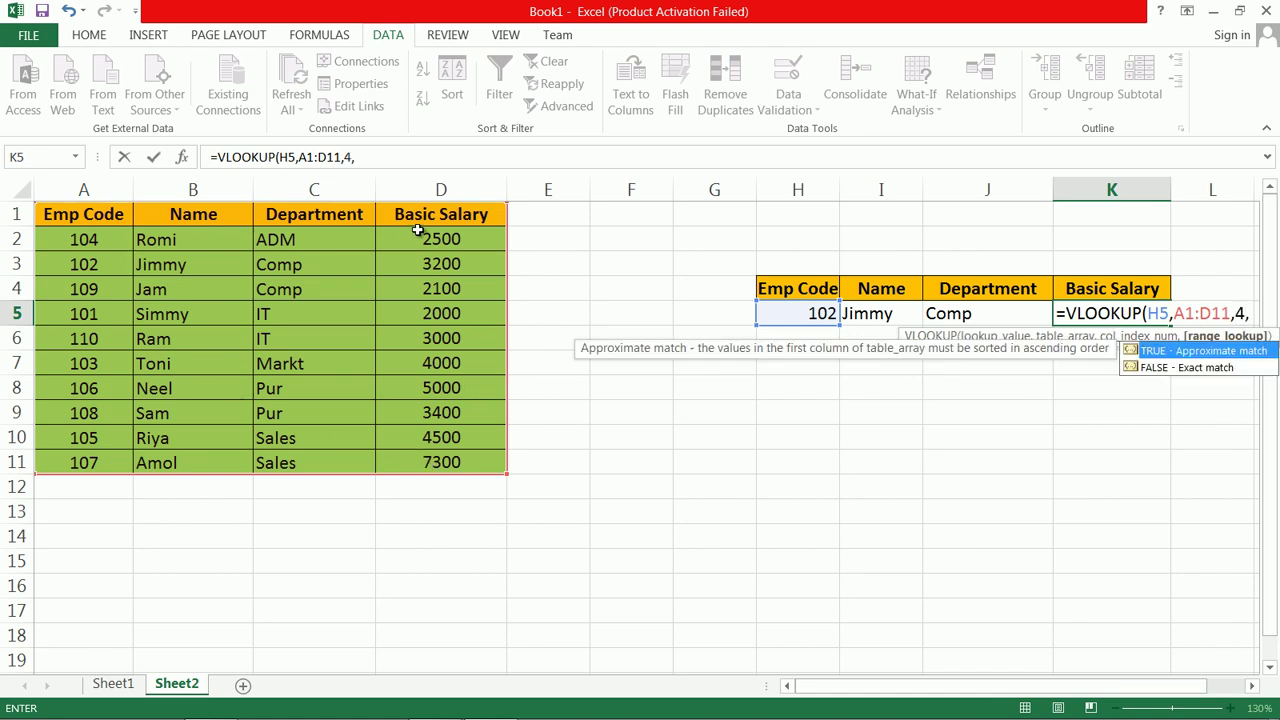
text(0))
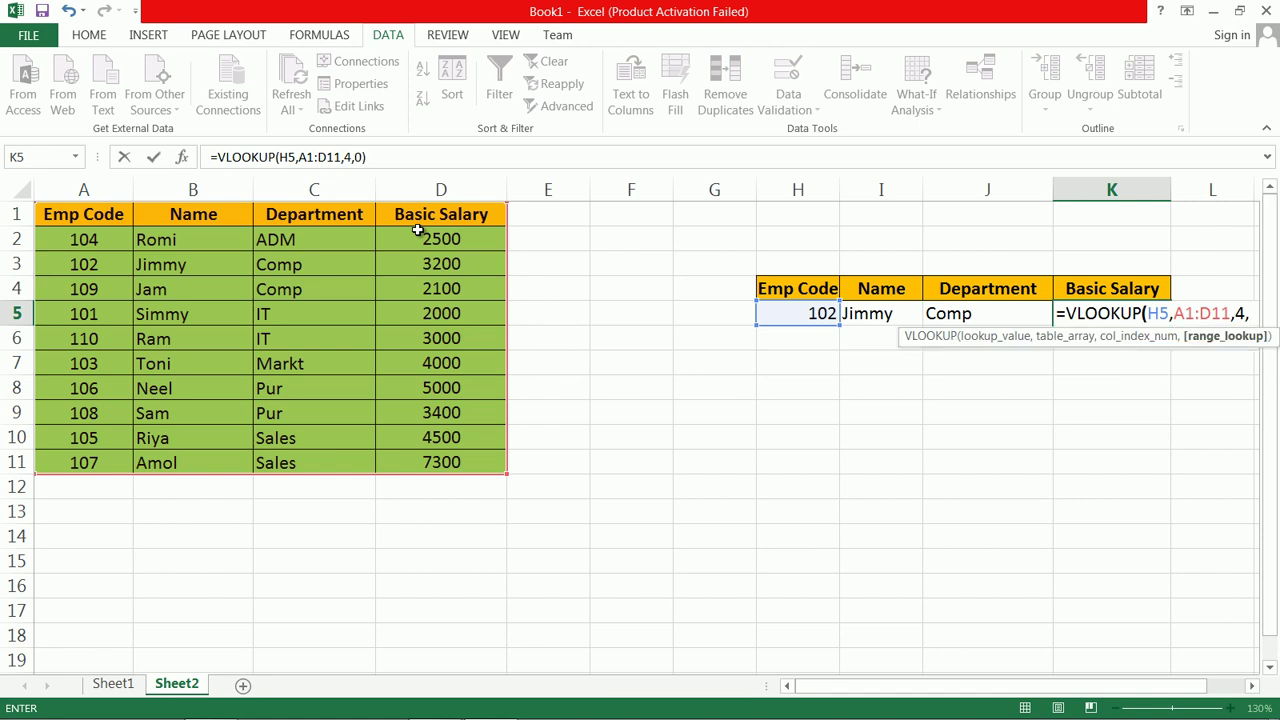
key(Return)
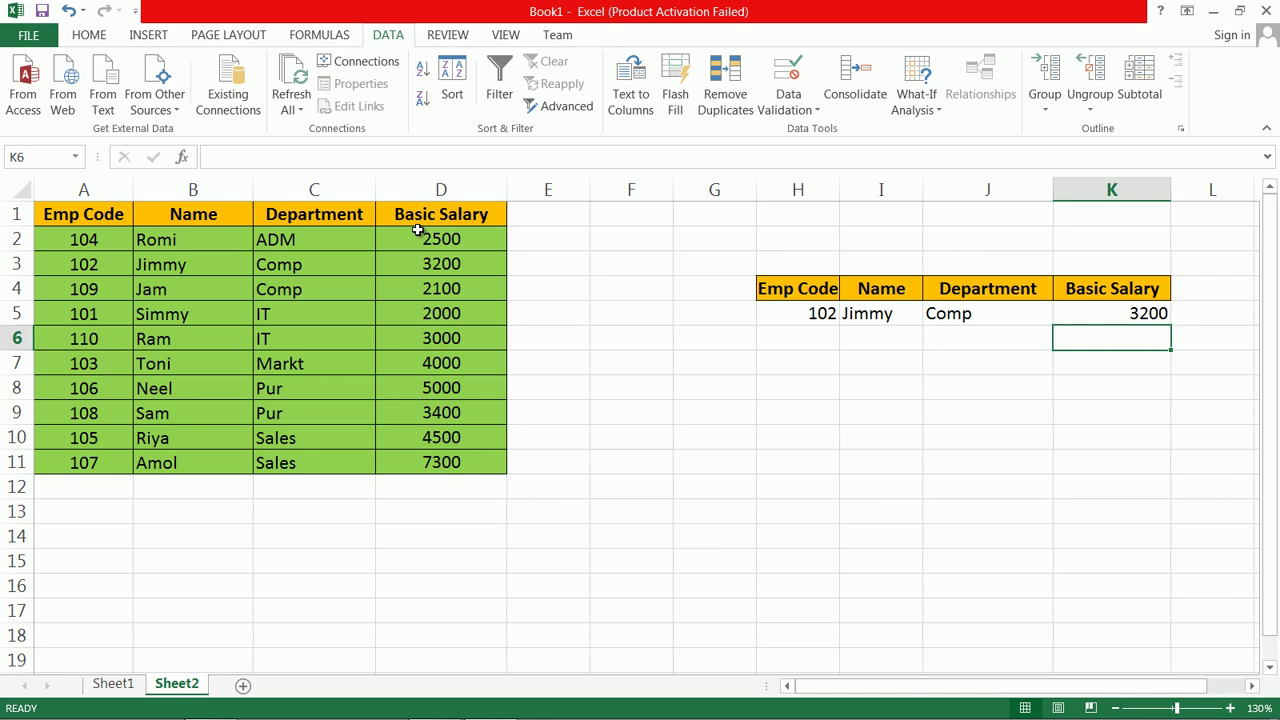
- Replace the lookup code in H5 with 108 to test all three lookup formulas
click(826, 314)
double_click(824, 314)
double_click(820, 314)
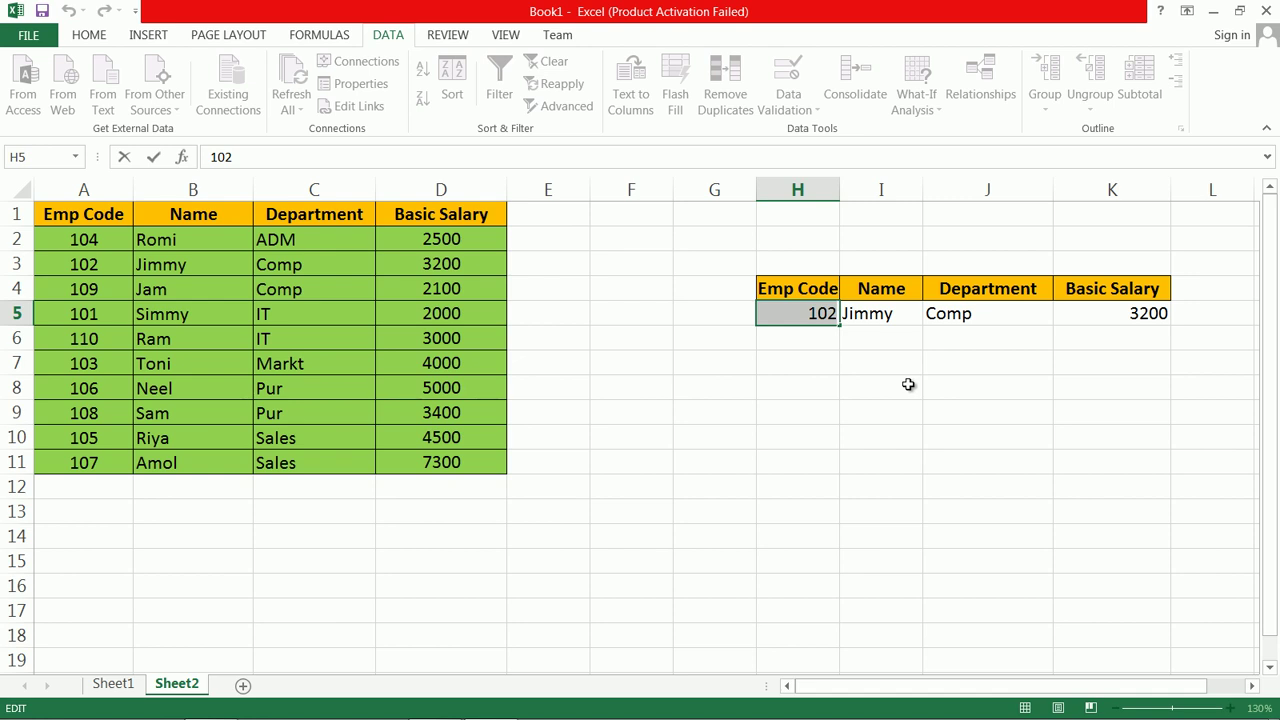
text(108)
key(Return)
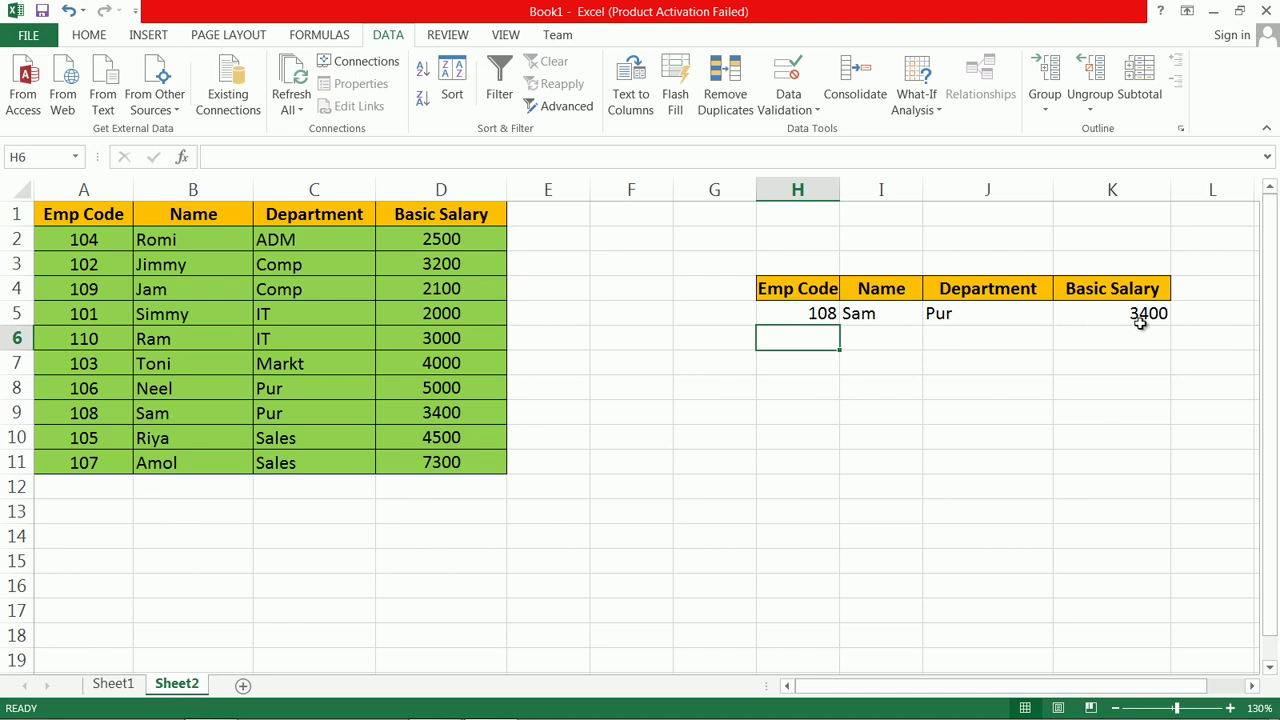
click(822, 314)
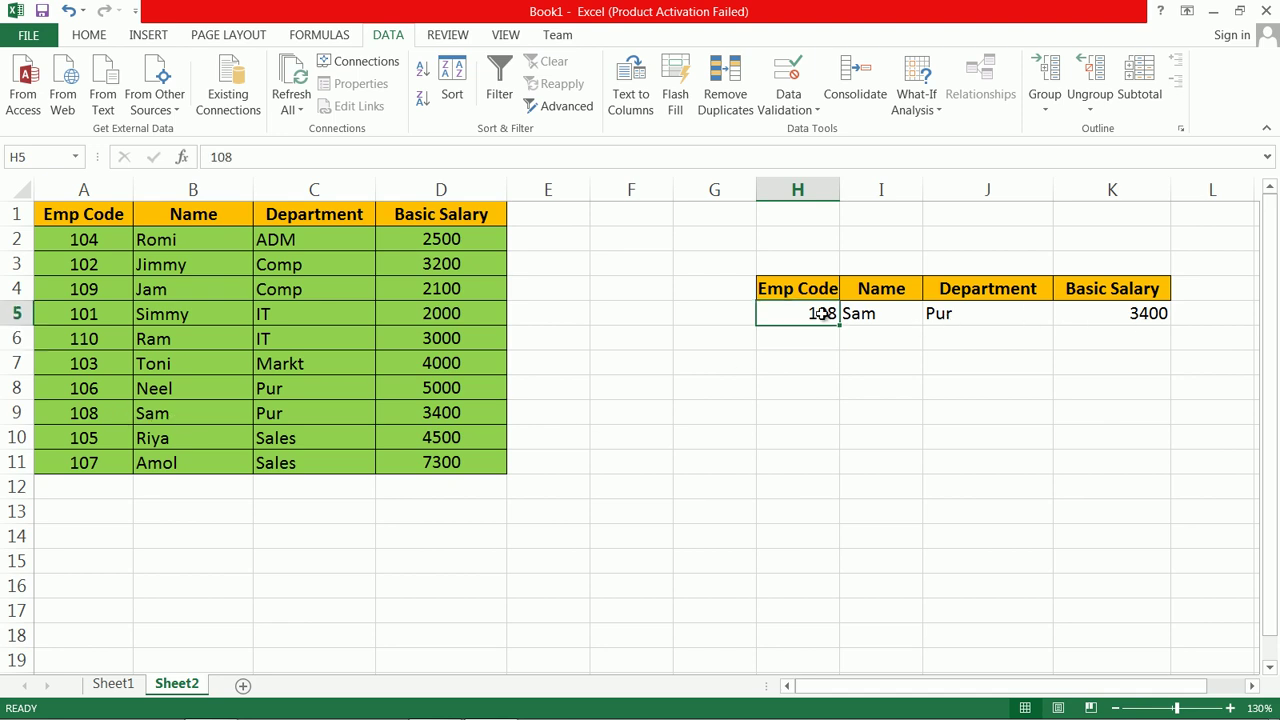
- Sort the source table by Emp Code in ascending order, expanding the selection so whole employee rows move together
drag(86, 237, 94, 463)
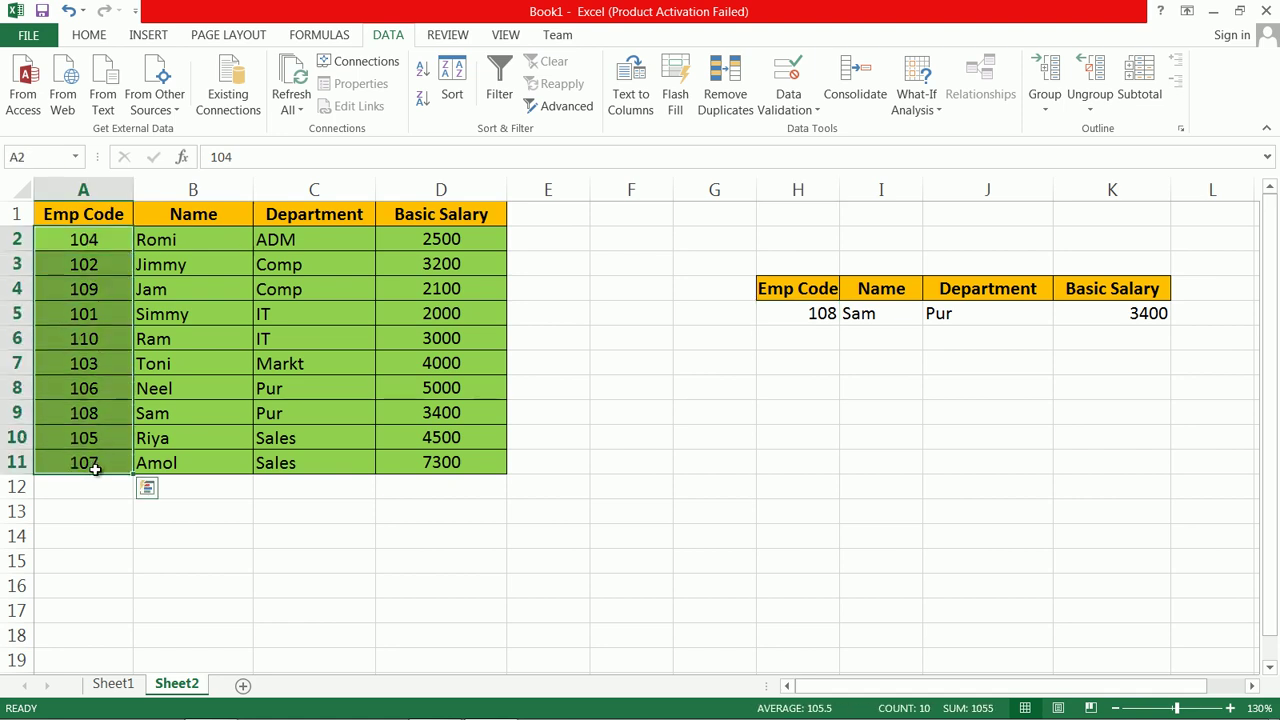
click(458, 68)
click(852, 524)
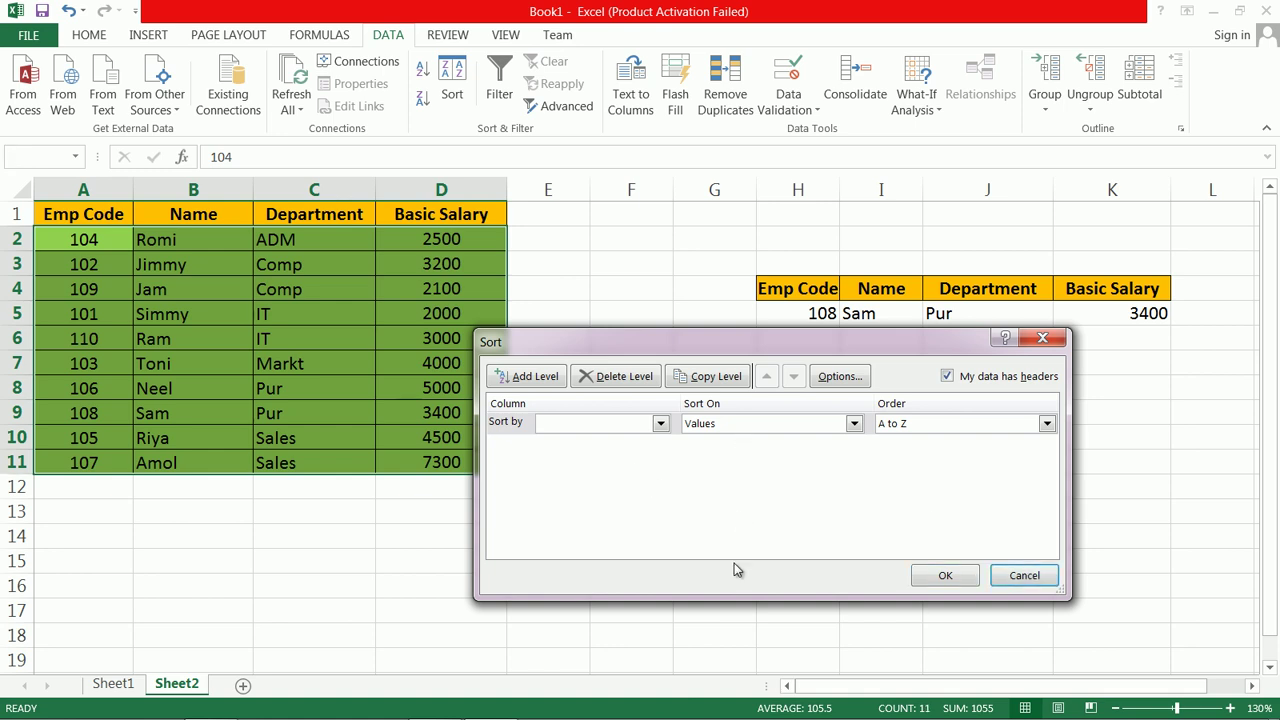
click(660, 423)
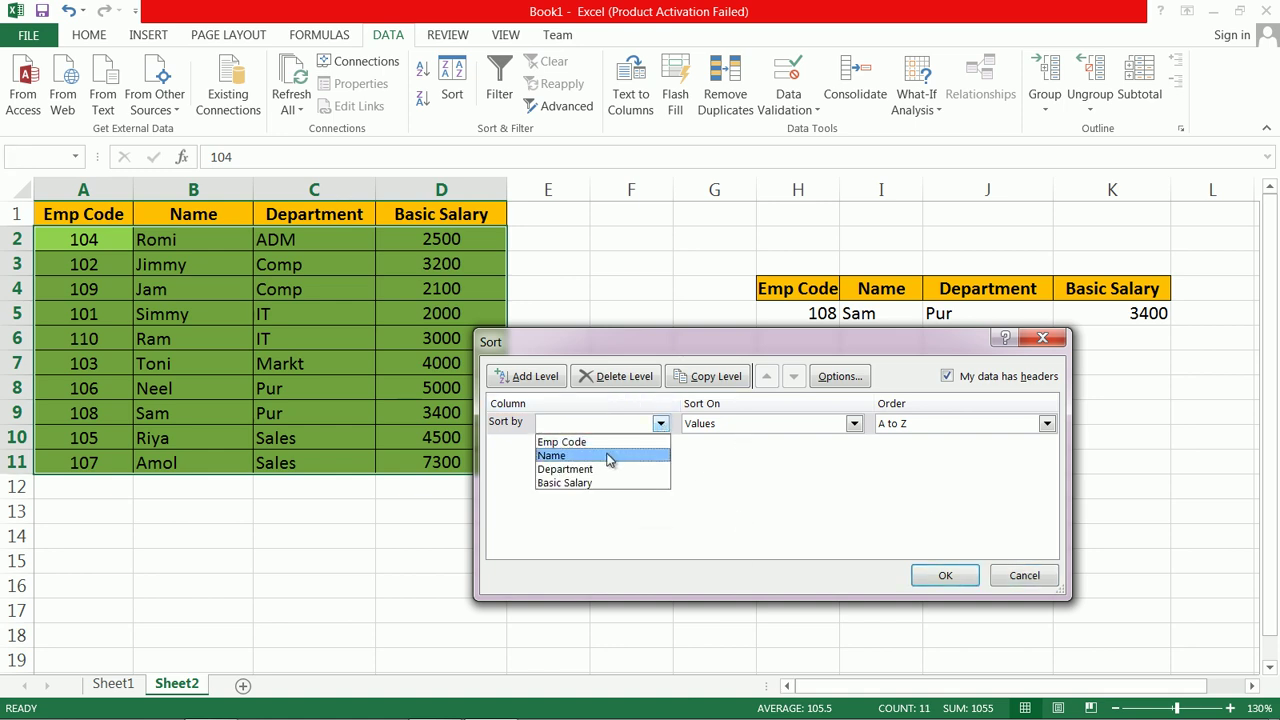
click(562, 441)
click(943, 574)
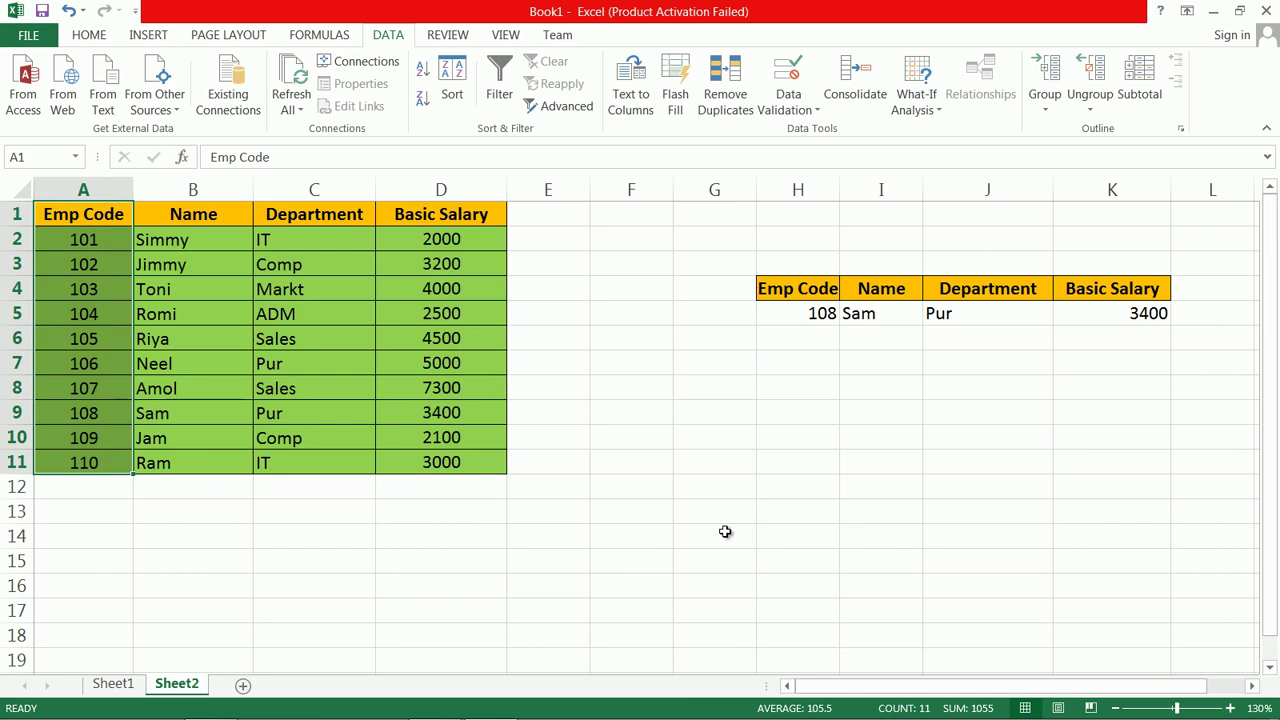
click(106, 246)
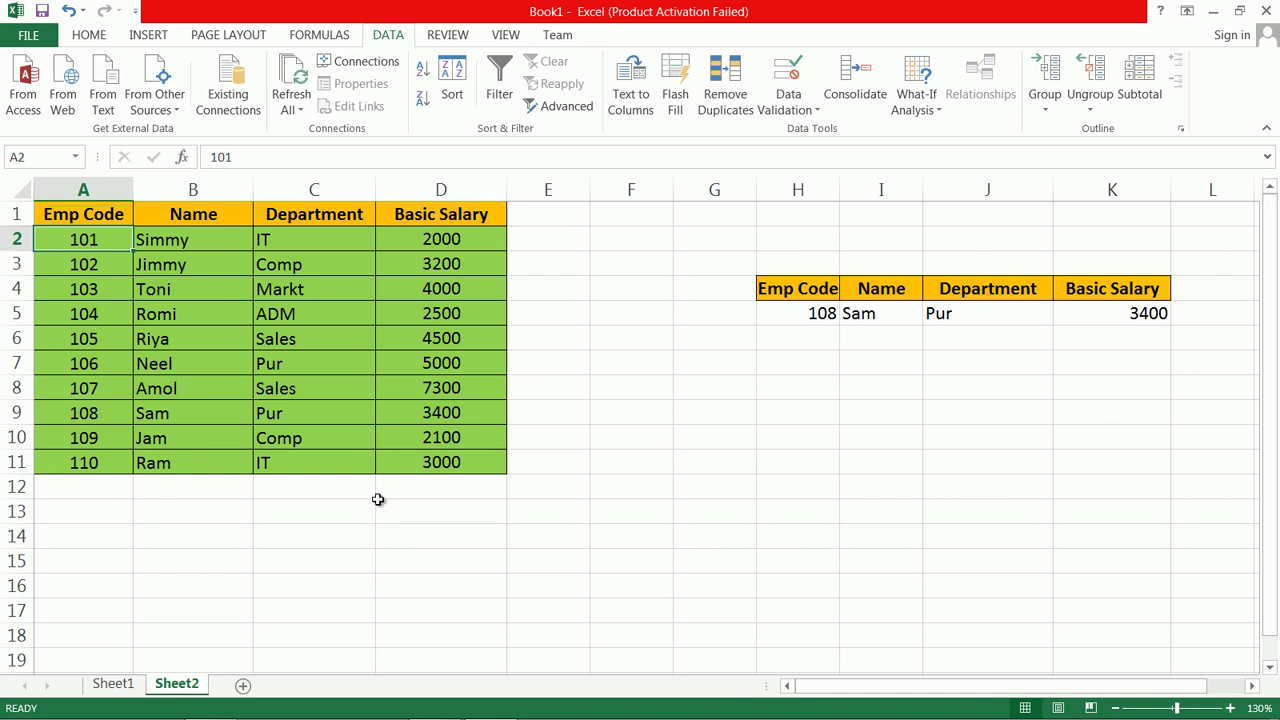
- Set the lookup code in H5 to 111 to test the three lookup formulas with a code missing from the table
click(818, 313)
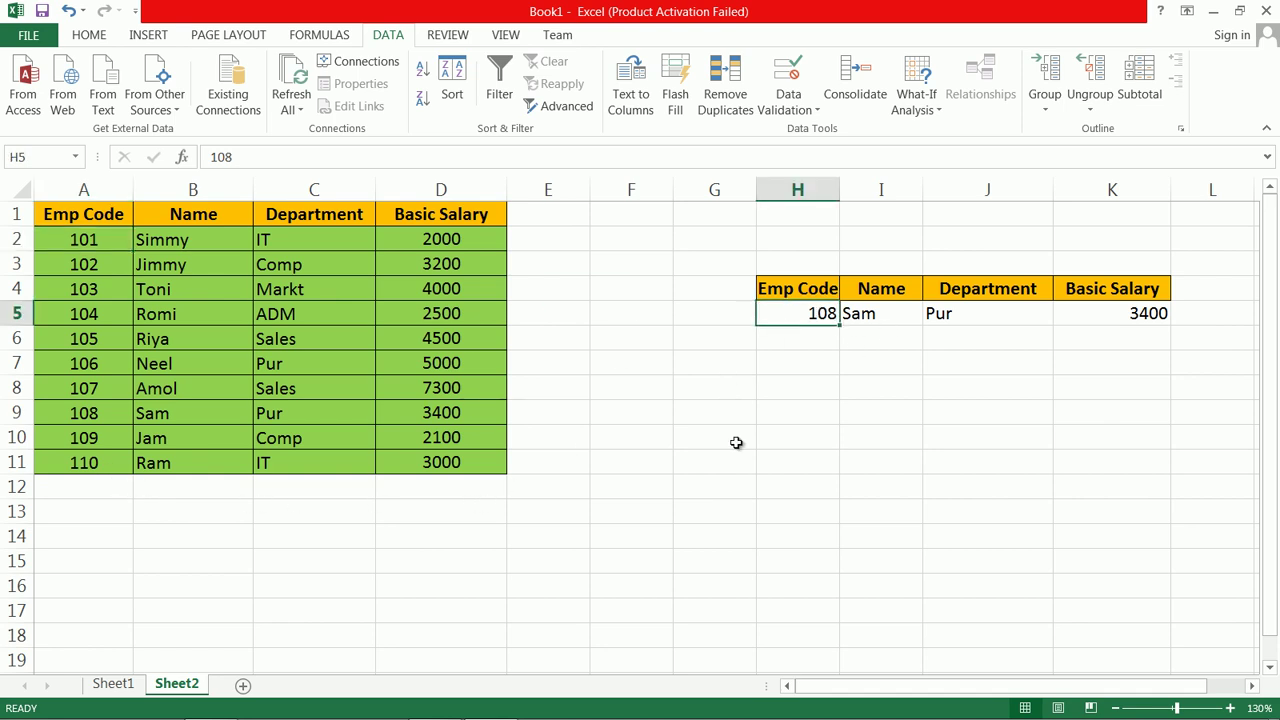
double_click(805, 313)
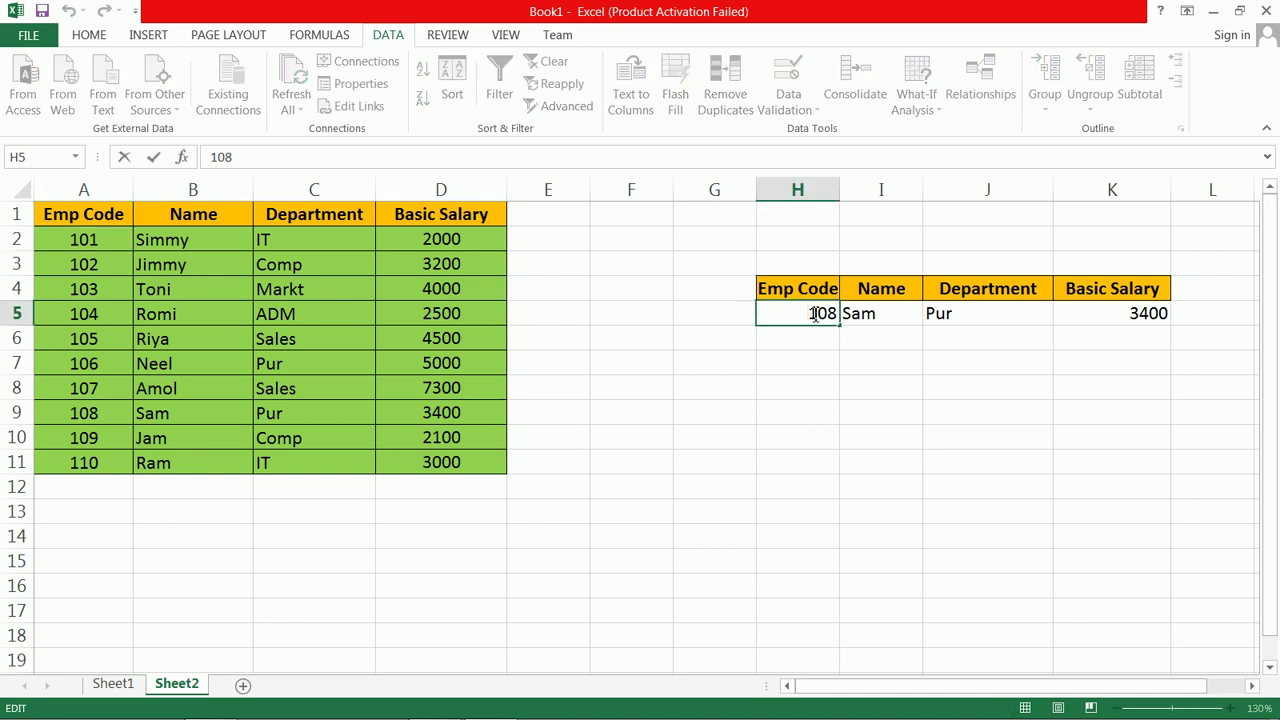
drag(805, 313, 838, 313)
text(111)
key(Return)
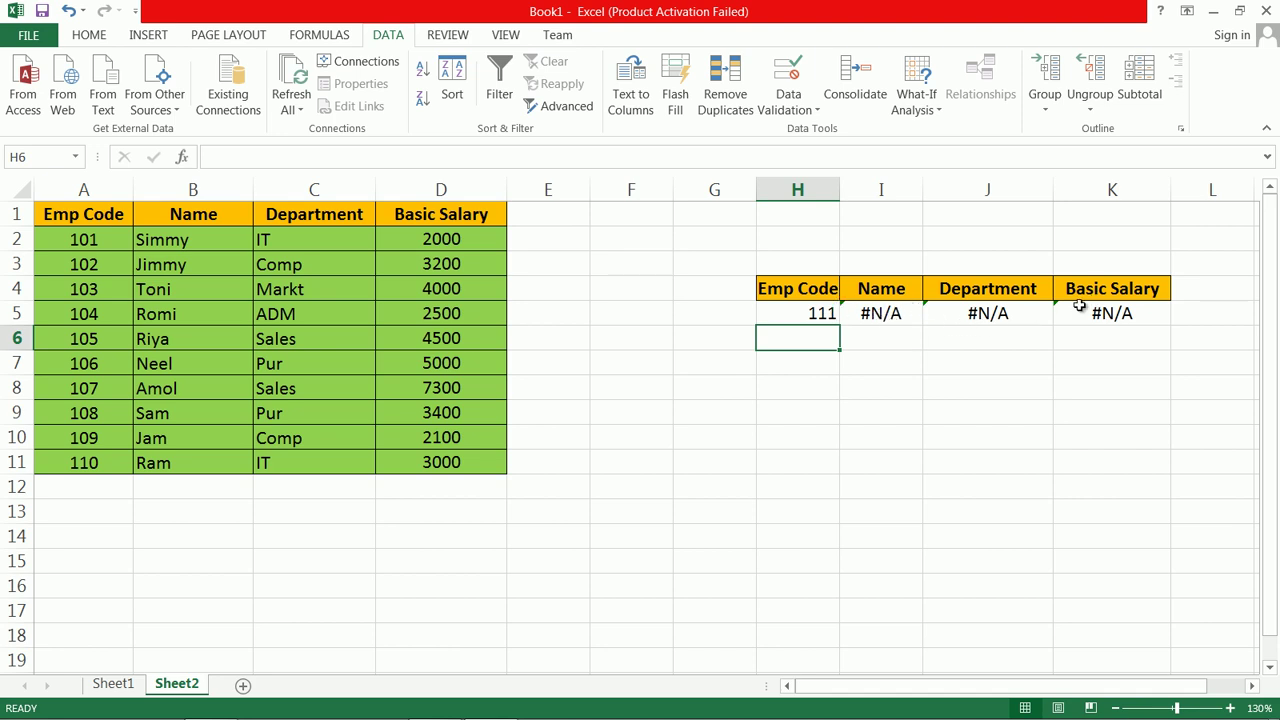
- Set the lookup code in H5 back to the existing employee code 108
click(822, 314)
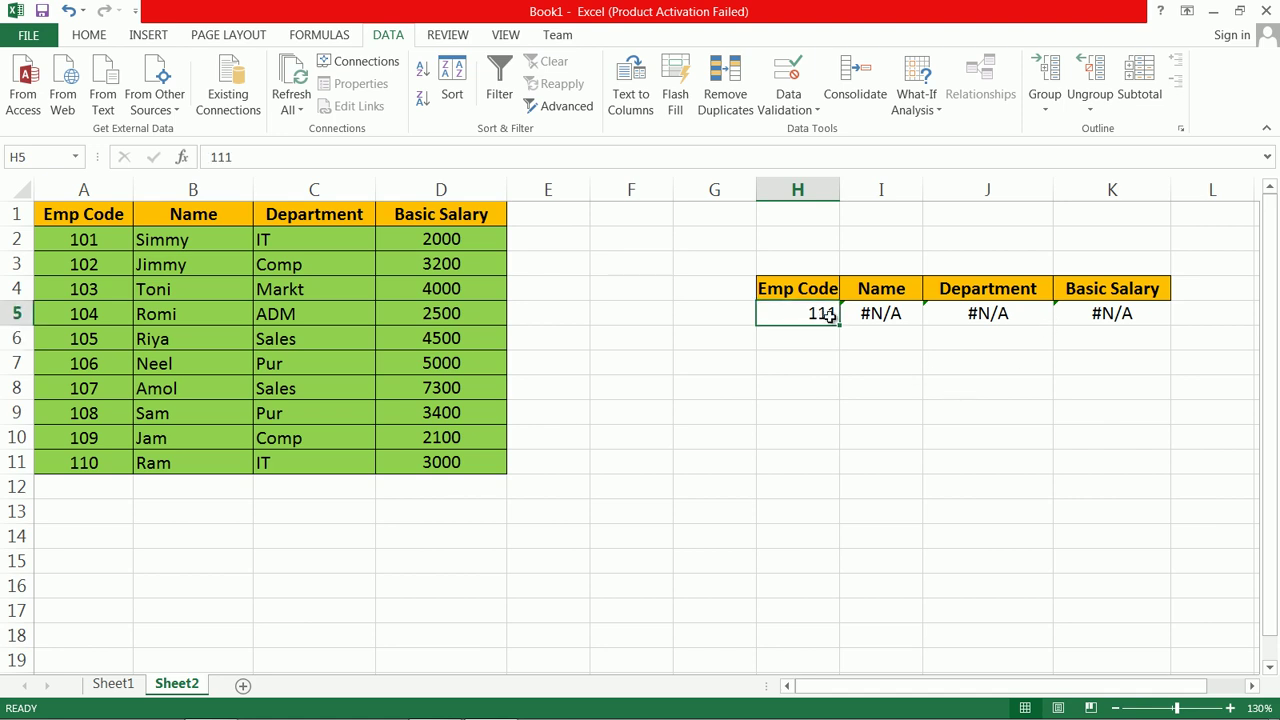
text(108)
key(ctrl+Return)
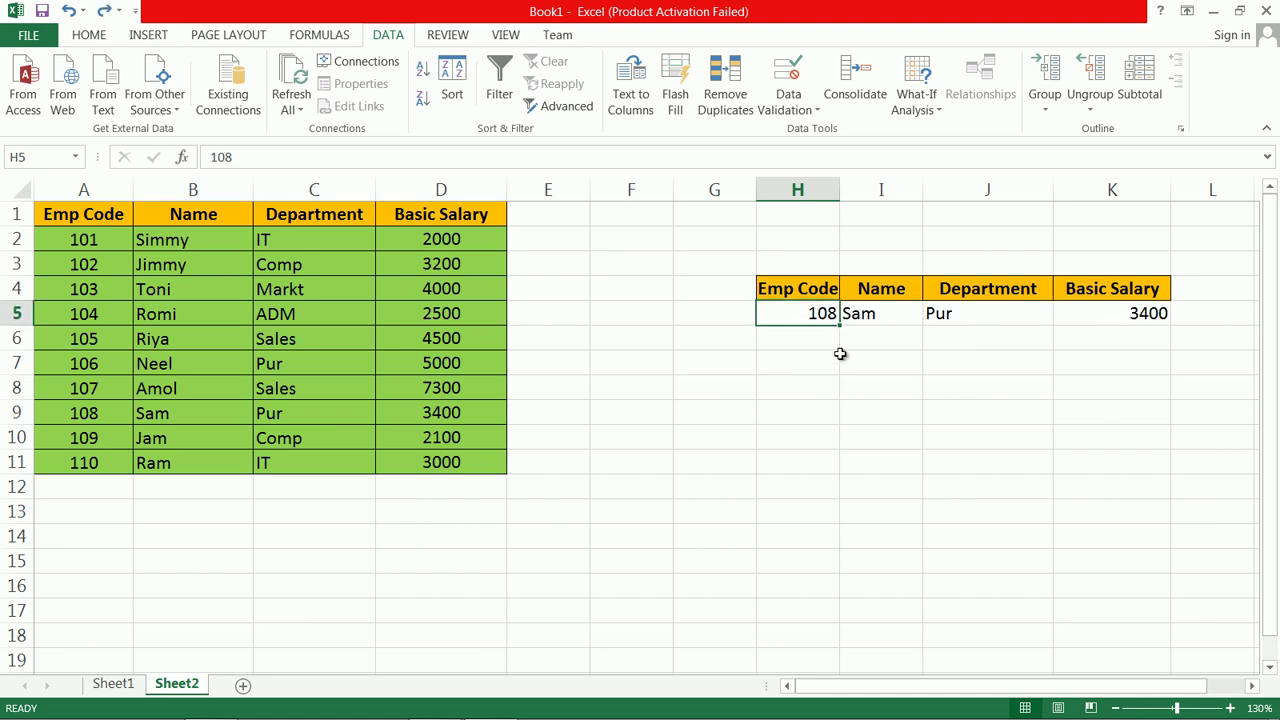
click(836, 360)
click(820, 315)
click(822, 355)
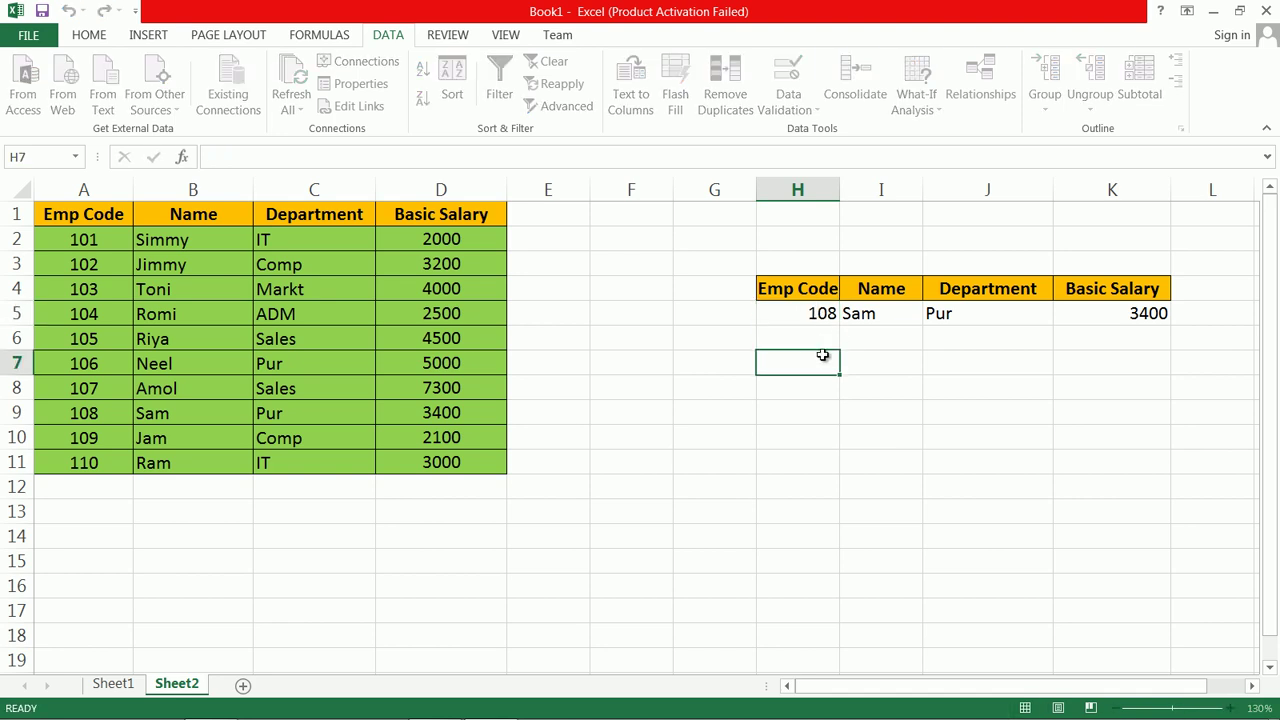
- Edit the name lookup formula in I5, inserting IFERROR and an extra opening parenthesis in front of VLOOKUP
click(886, 318)
double_click(880, 316)
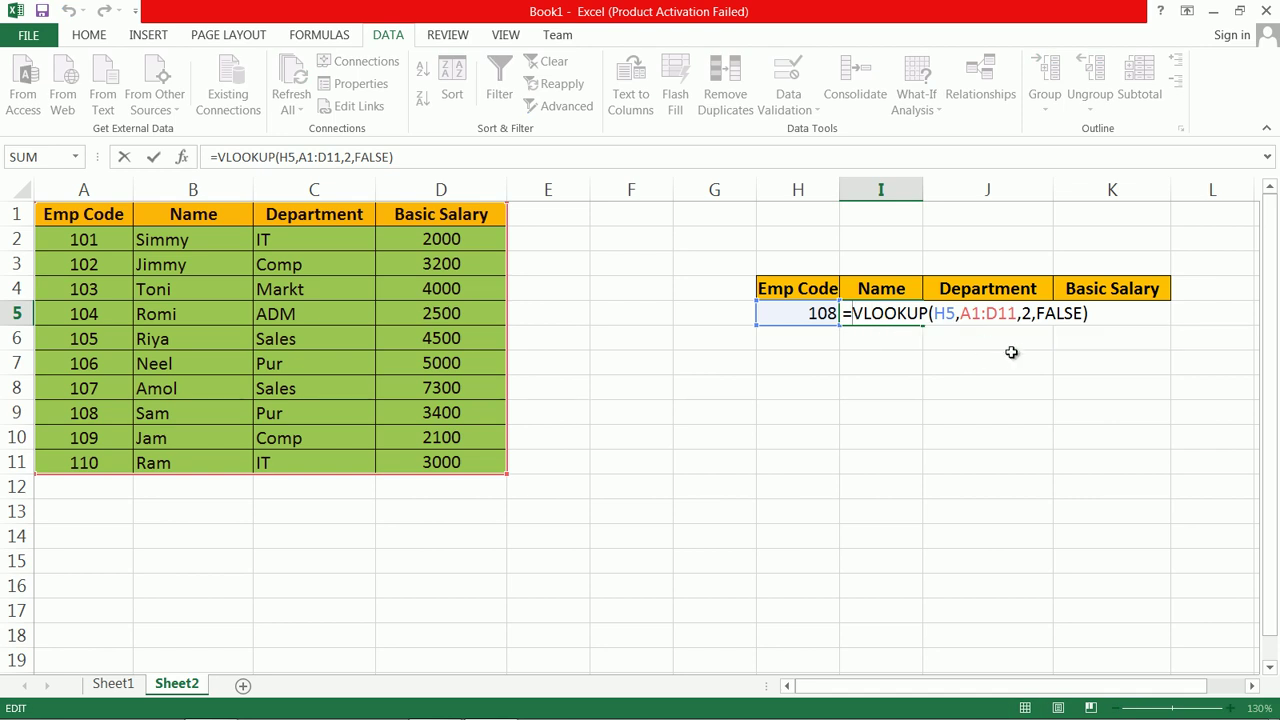
text(if)
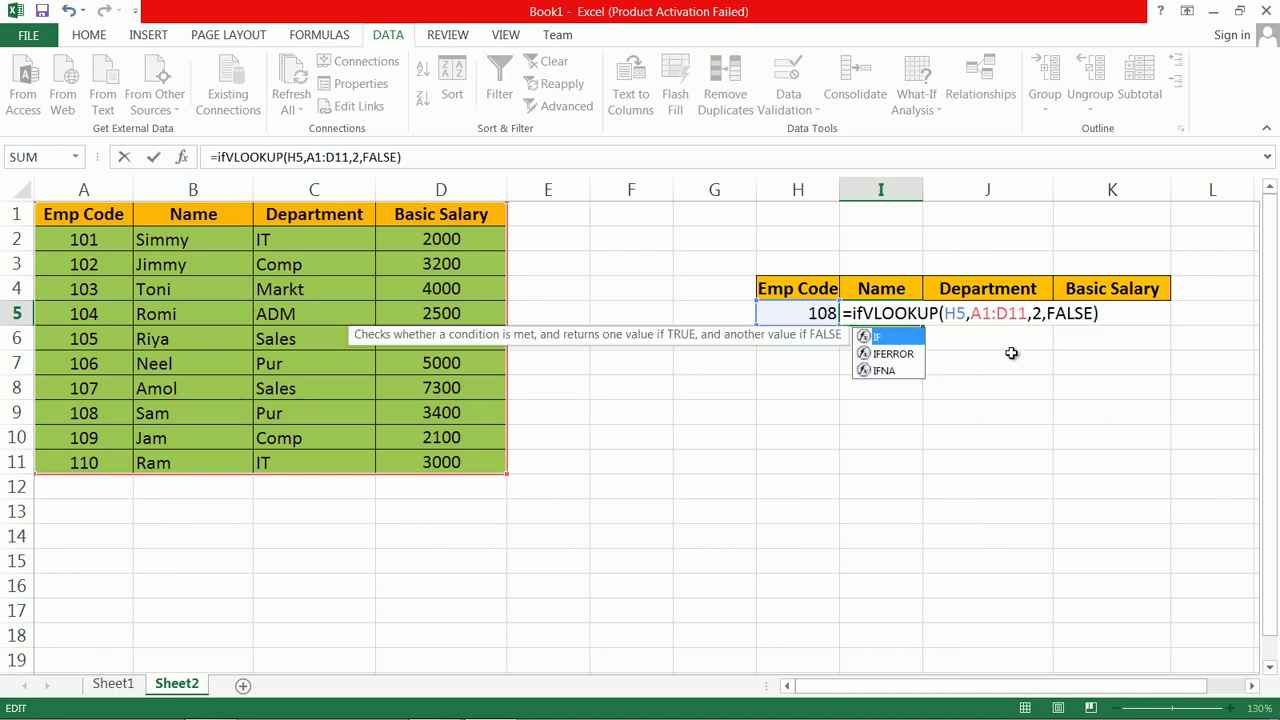
key(Down)
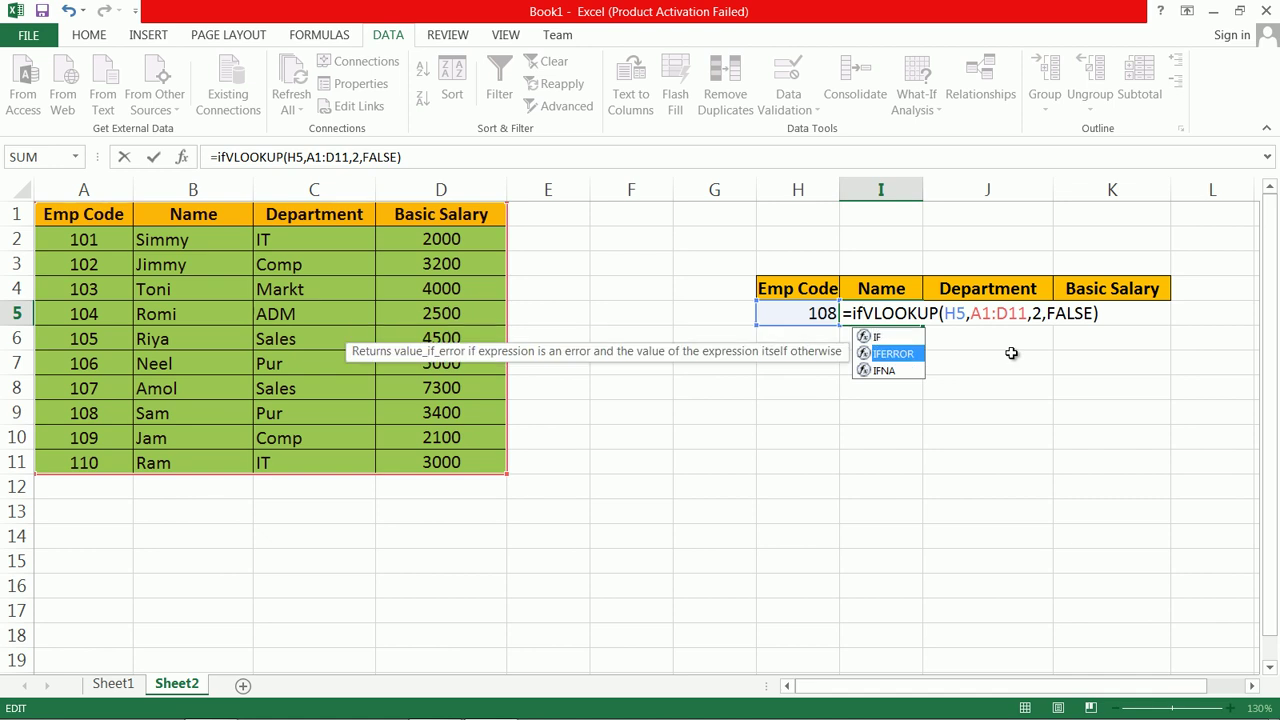
key(Tab)
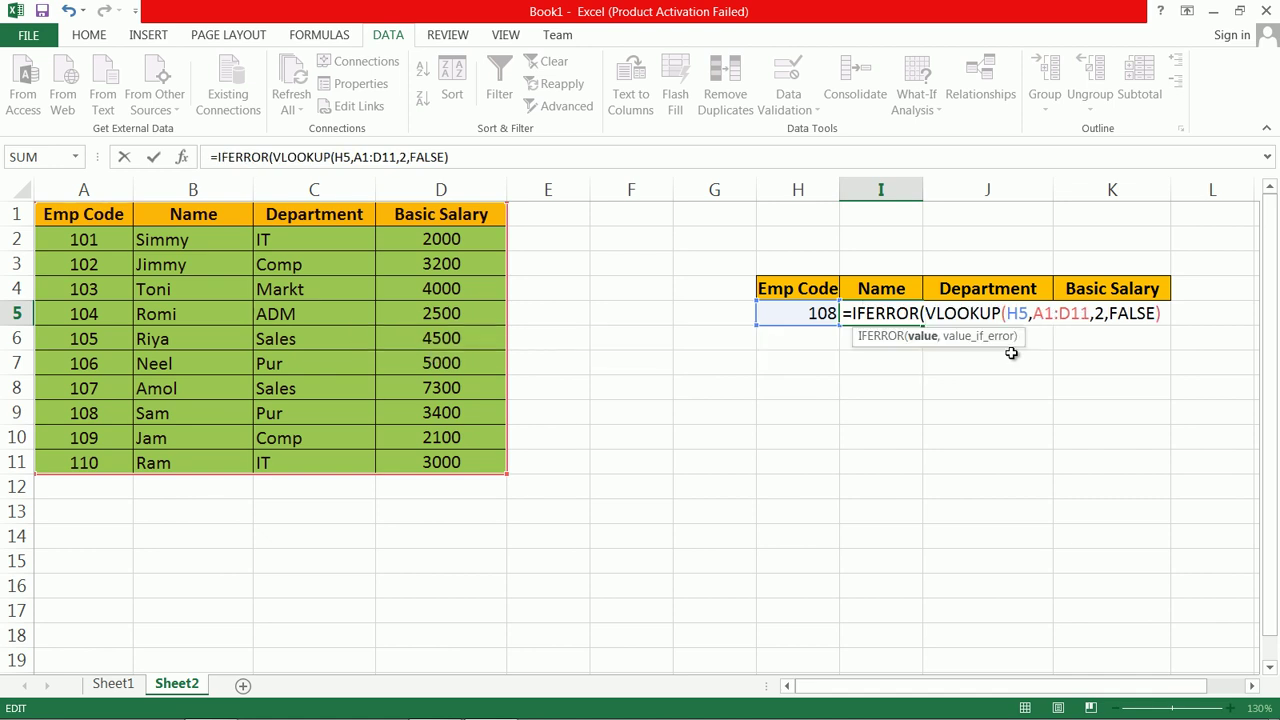
text(()
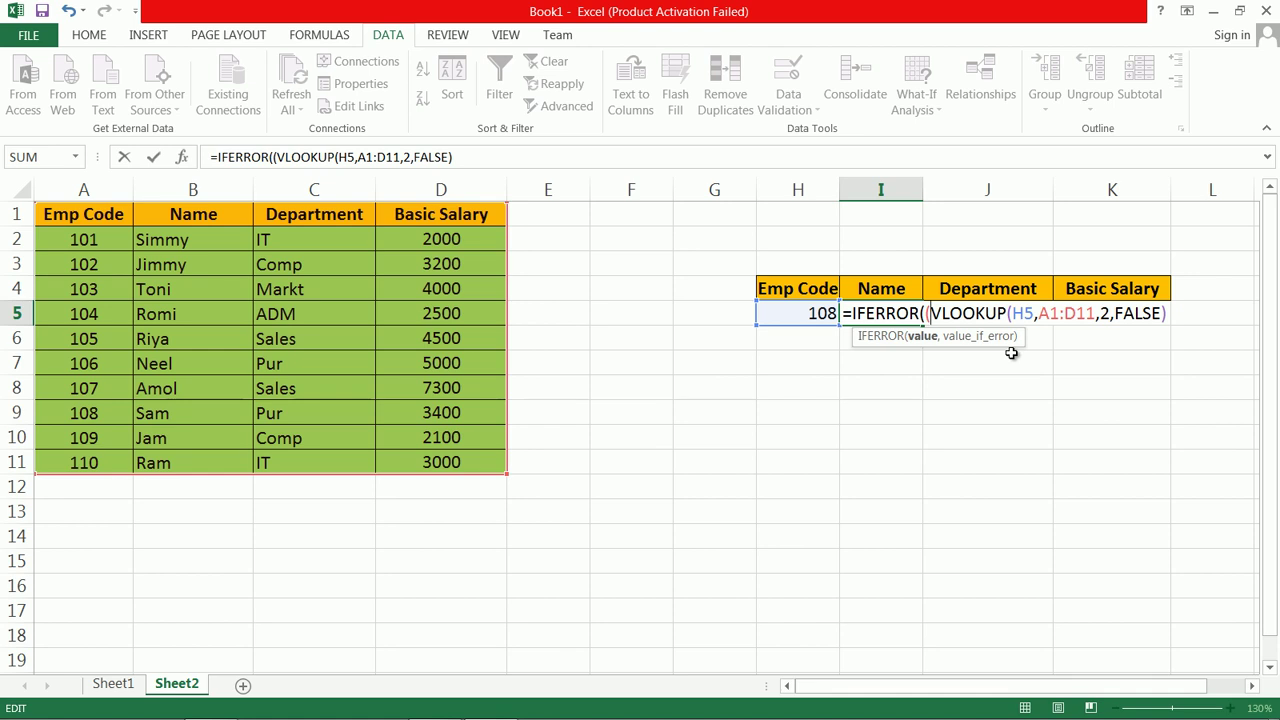
- Complete the I5 formula as =IFERROR((VLOOKUP(H5,A1:D11,2,FALSE)),"Not Found")
key(Right)
key(Right)
key(Right)
key(Right)
key(Right)
key(Right)
key(Right)
key(Right)
key(Right)
key(Right)
key(Right)
key(Right)
key(Right)
key(Right)
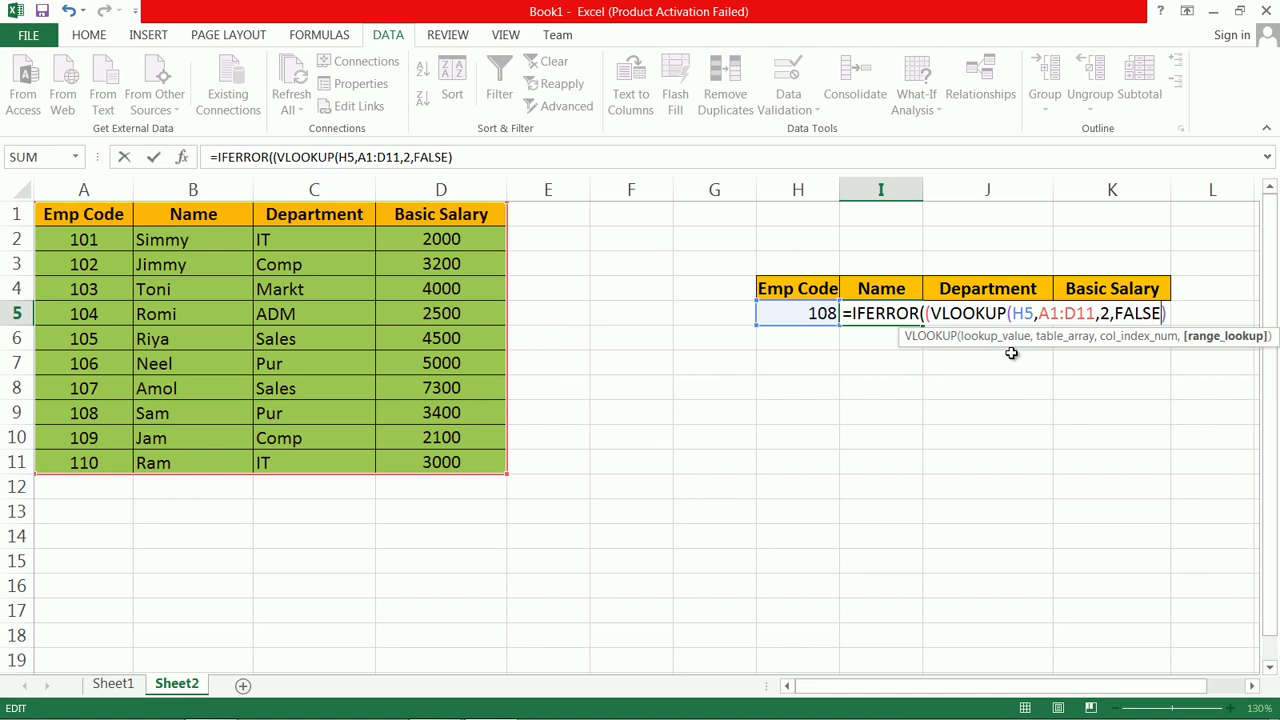
key(Right)
text(,)
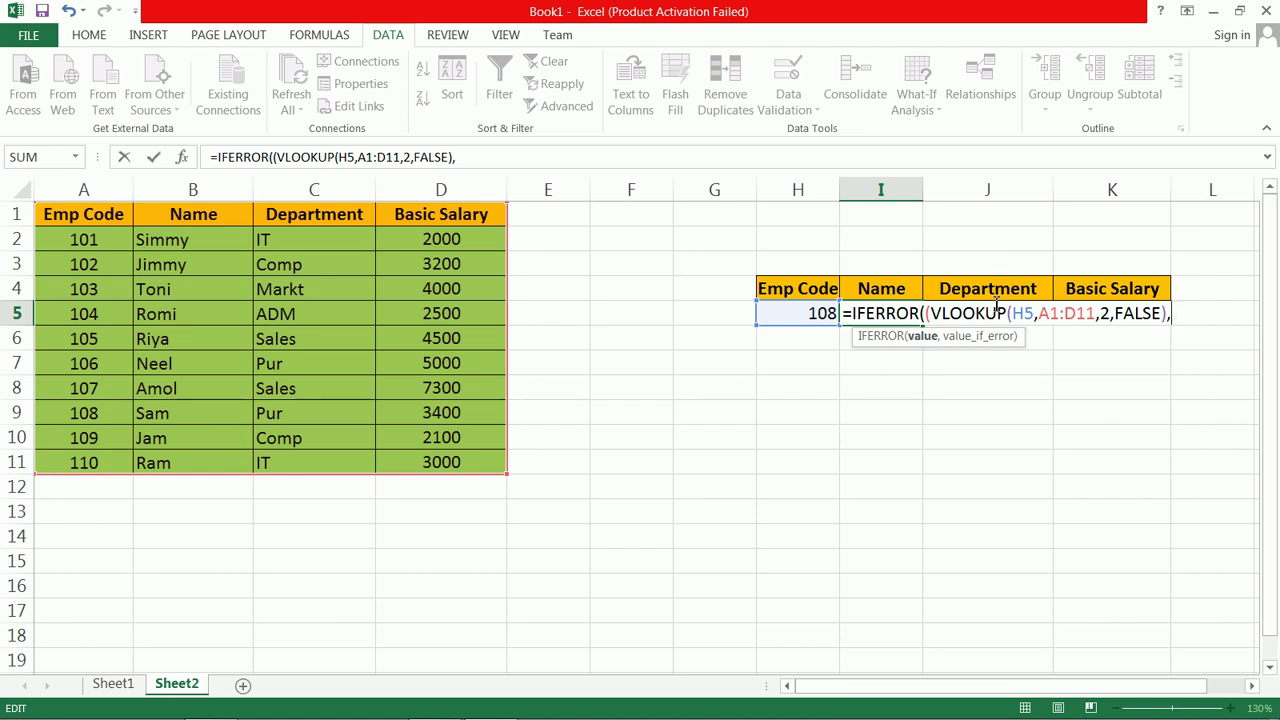
key(BackSpace)
text(,)
key(BackSpace)
key(BackSpace)
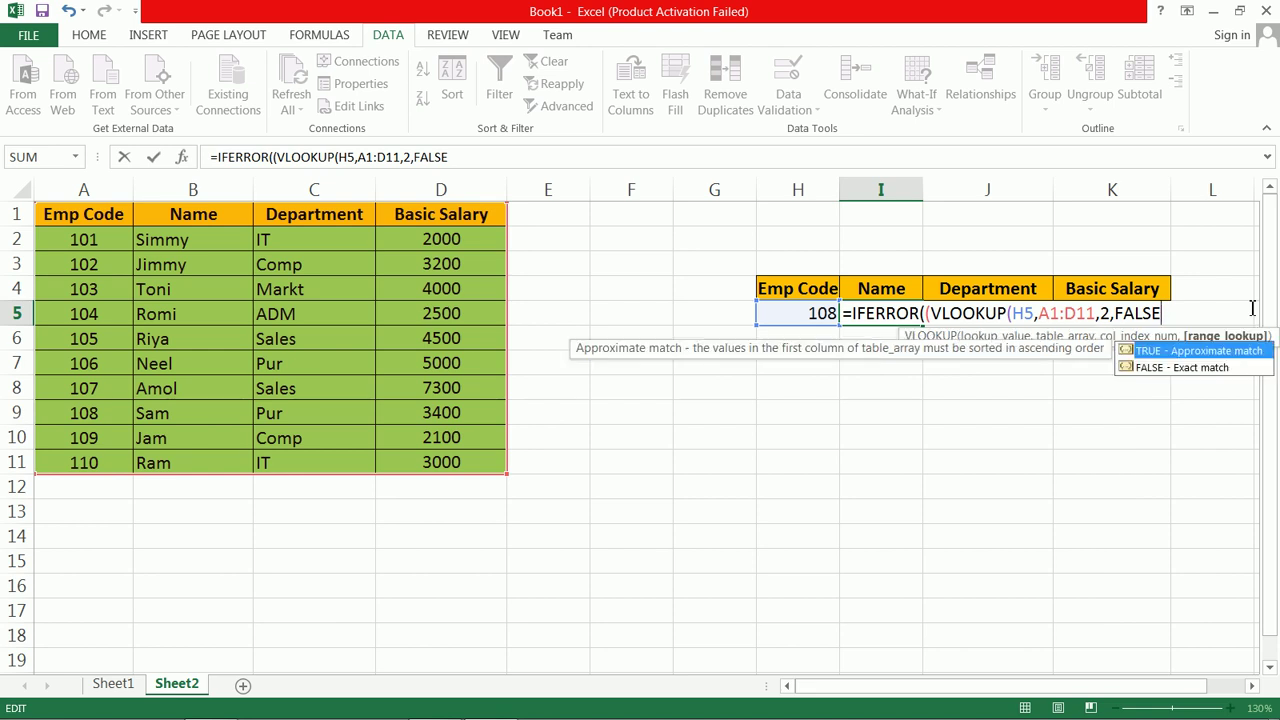
text())
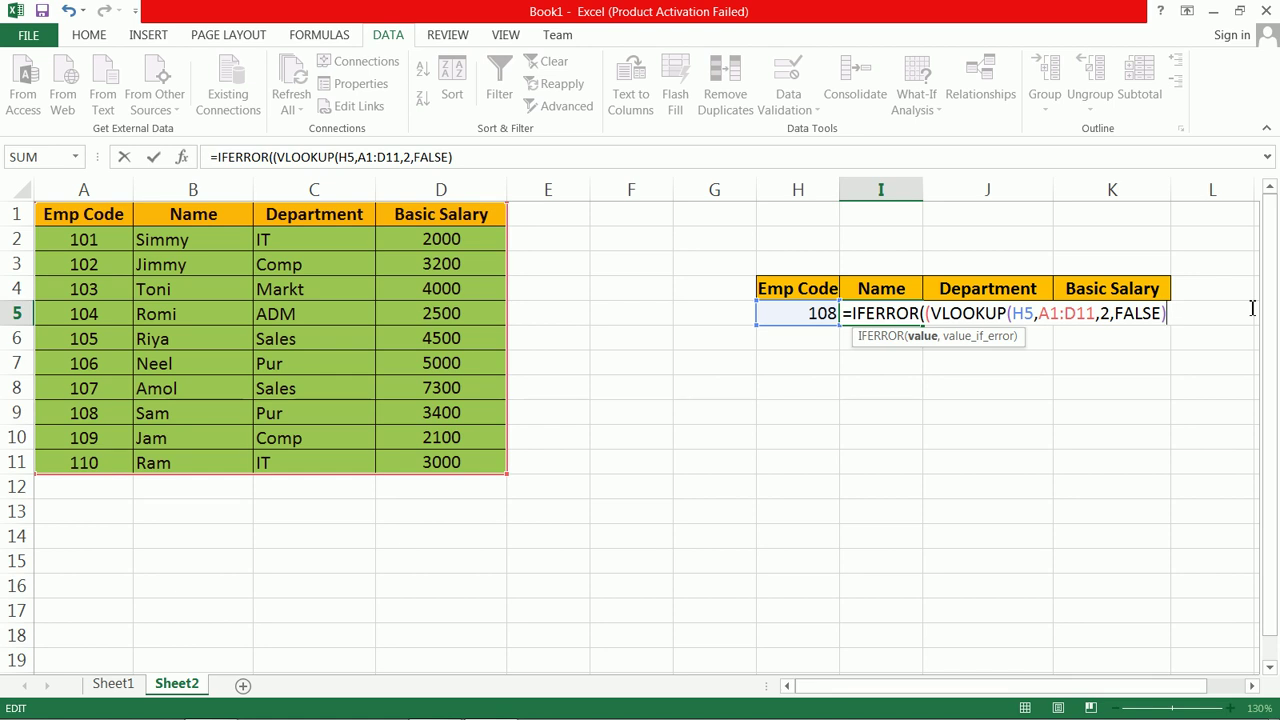
text(),"N)
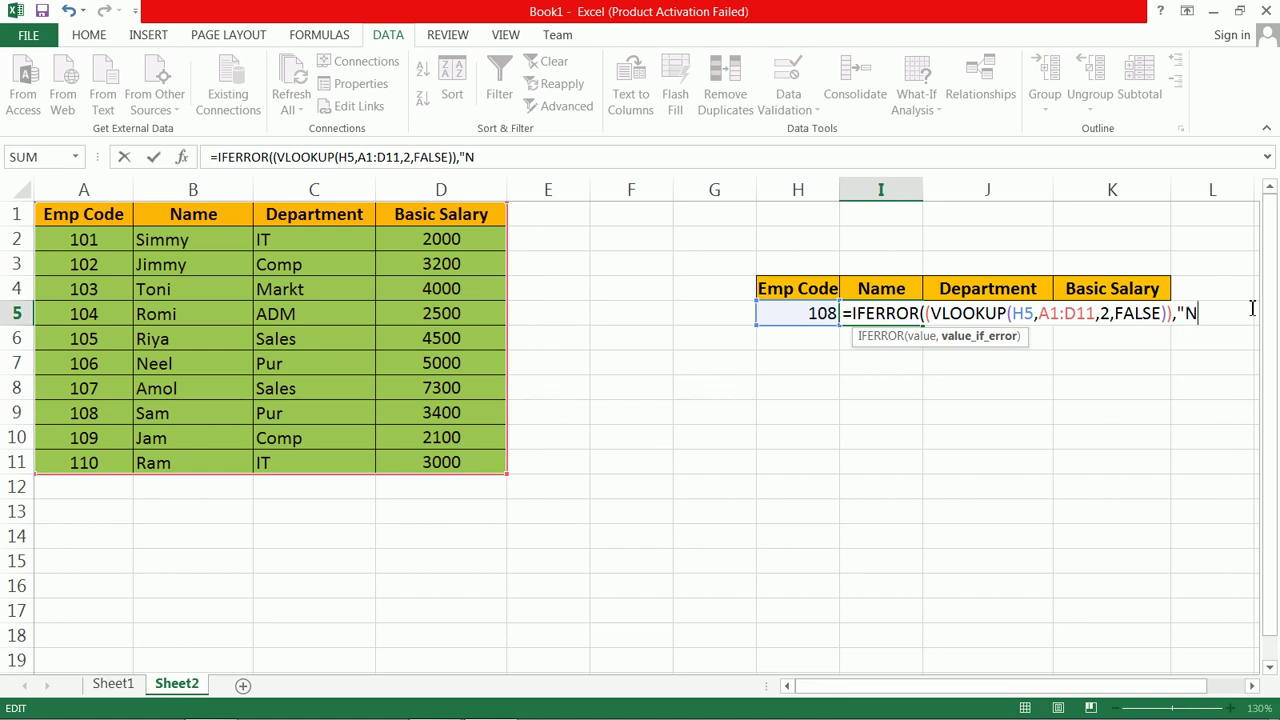
text(ot Found"))
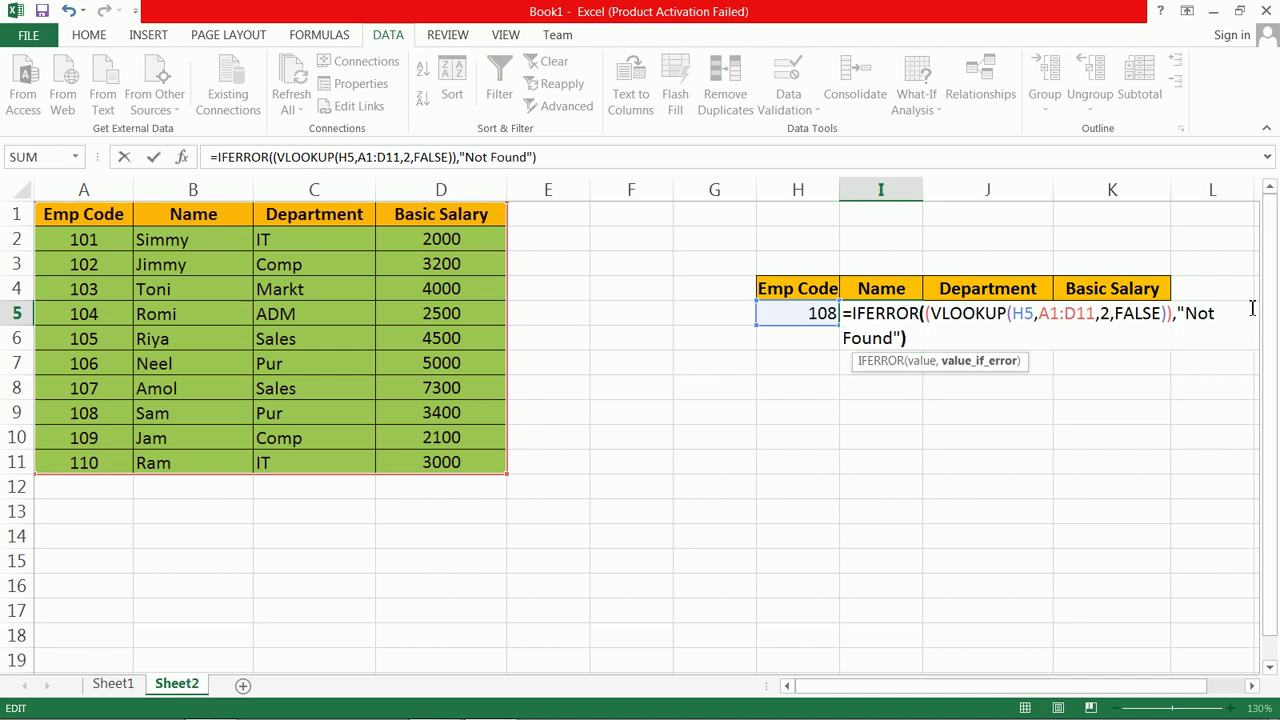
key(Return)
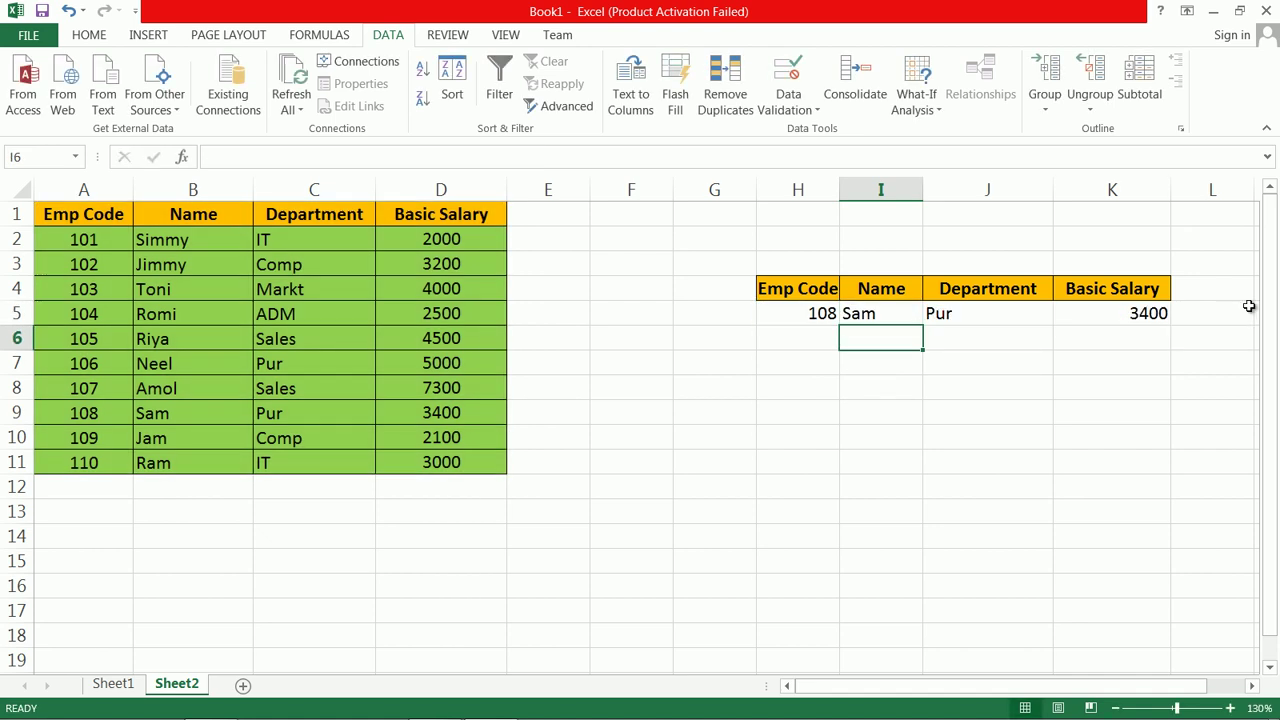
- Set the lookup code in H5 to 111 to test the IFERROR formula, and widen column I to fit the error text
click(815, 314)
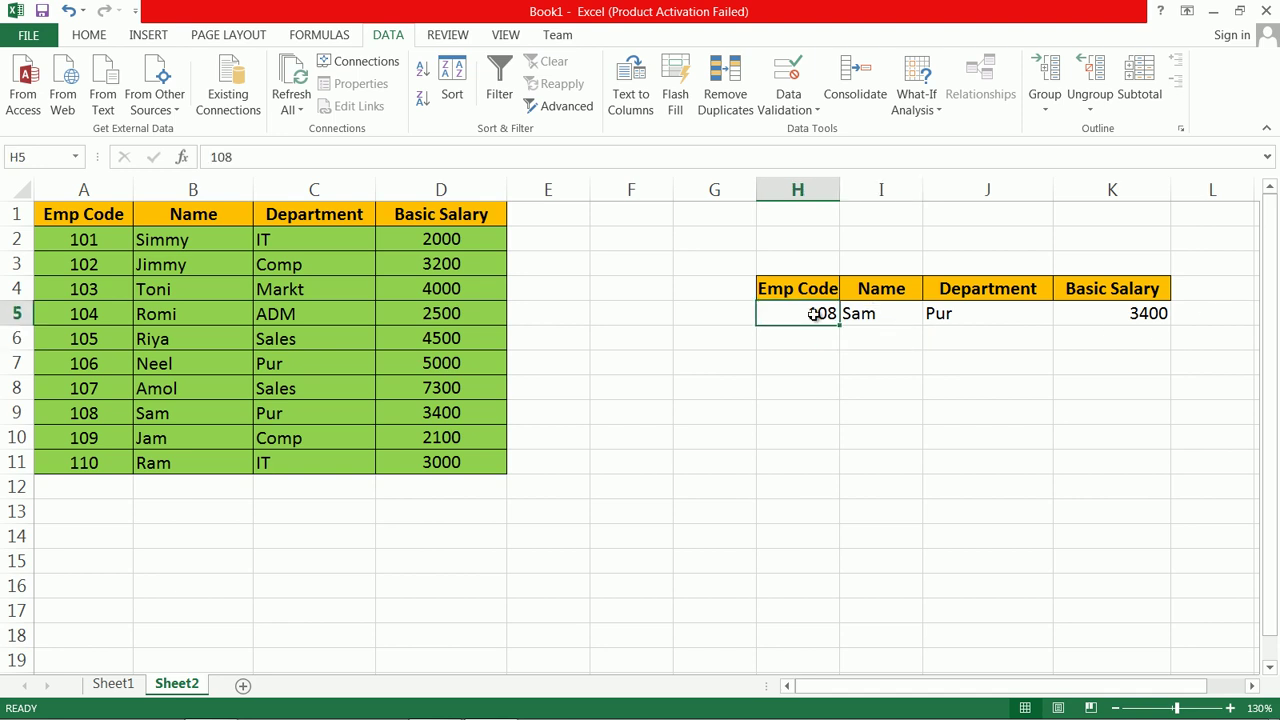
text(111)
key(Return)
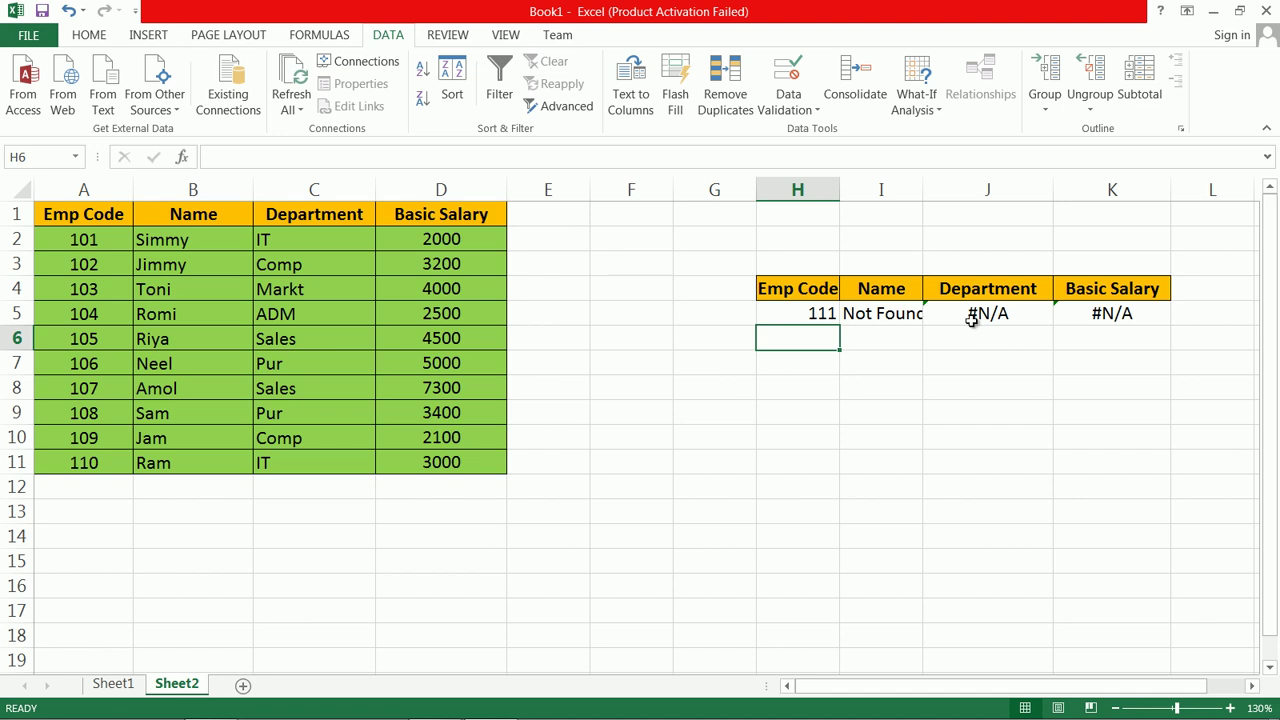
drag(922, 190, 948, 190)
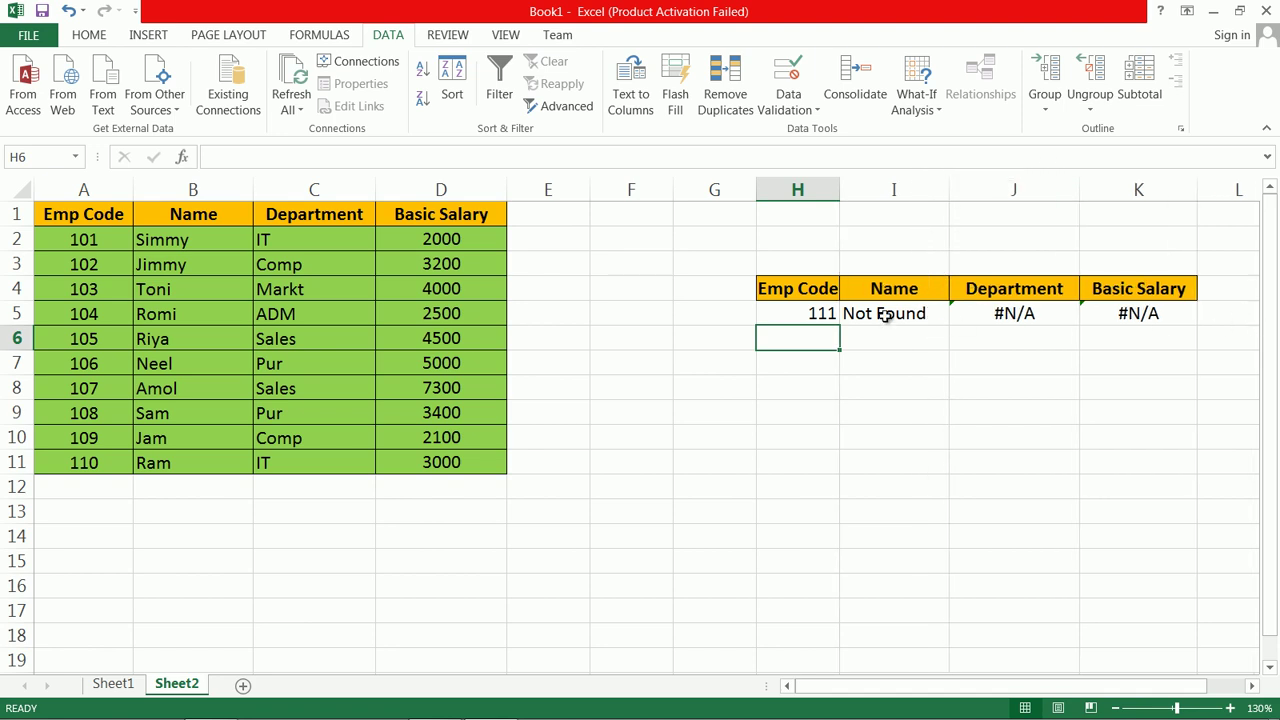
click(822, 315)
click(857, 317)
click(822, 316)
click(900, 314)
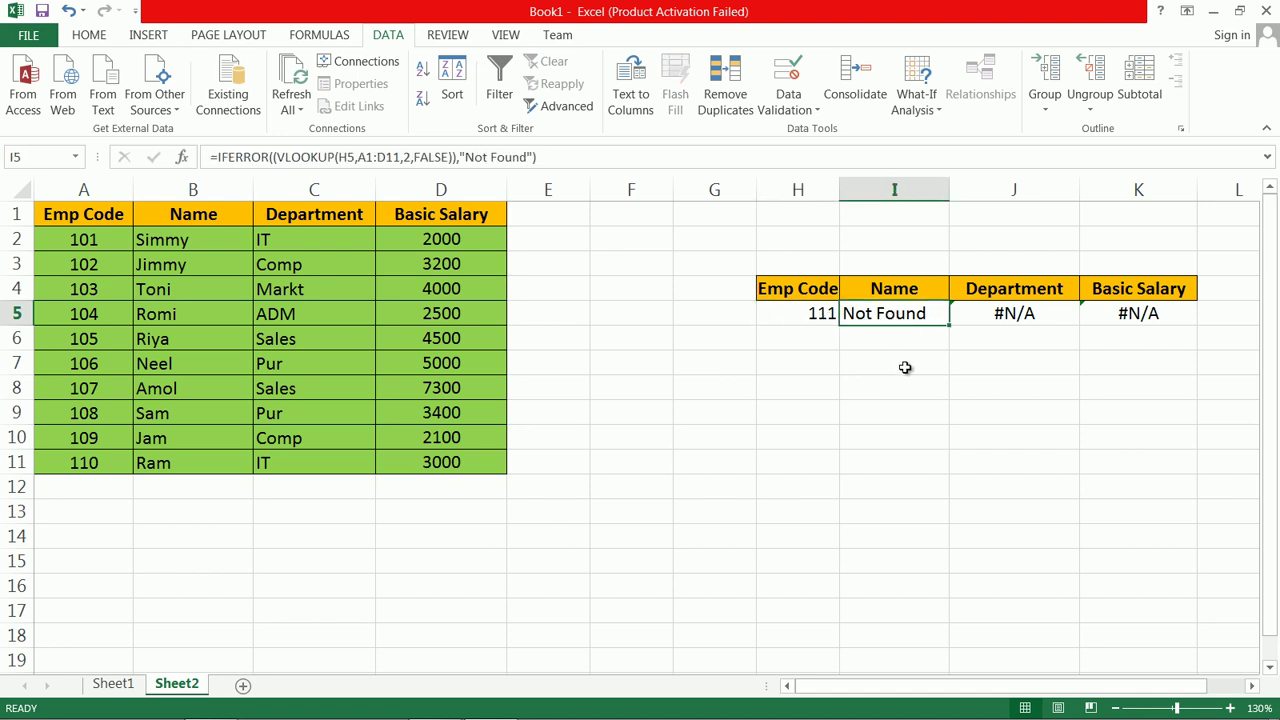